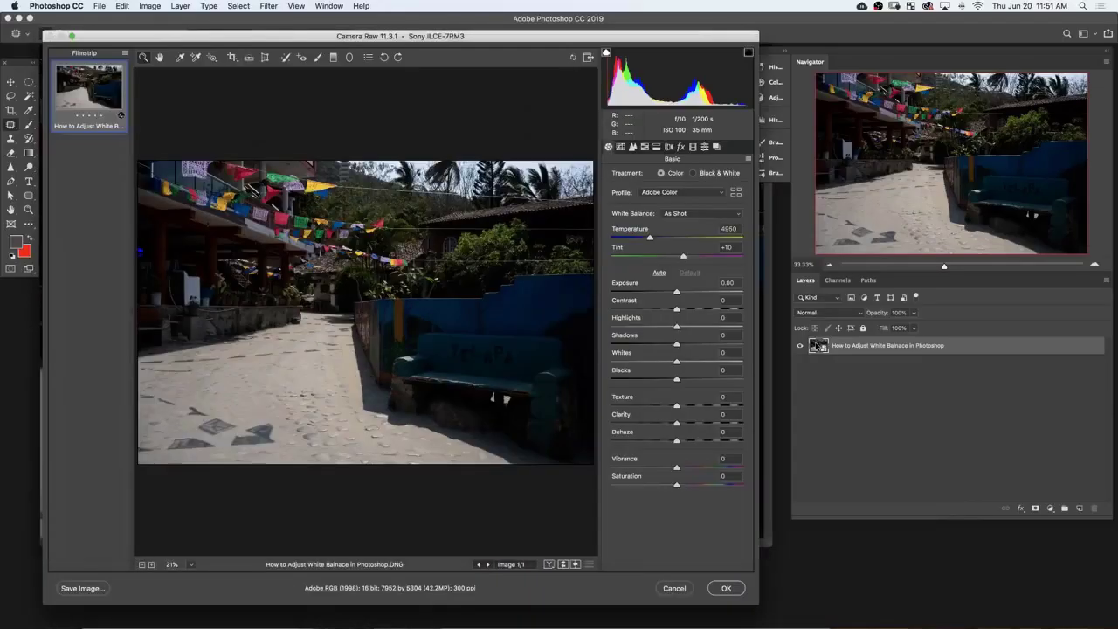
# Step: Preview Camera Raw edits: Shadows about +54, Highlights -49 with more exposure, Temperature 4000
pyautogui.moveTo(675, 344); pyautogui.dragTo(645, 327)
pyautogui.moveTo(676, 291); pyautogui.dragTo(681, 291)
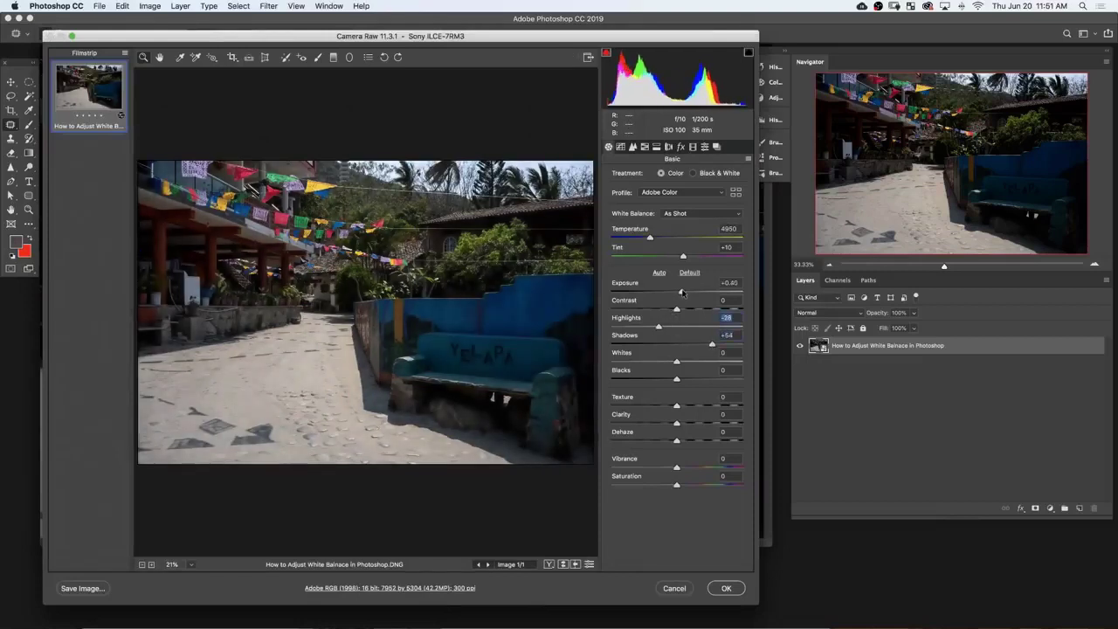
pyautogui.moveTo(650, 236); pyautogui.dragTo(638, 238)
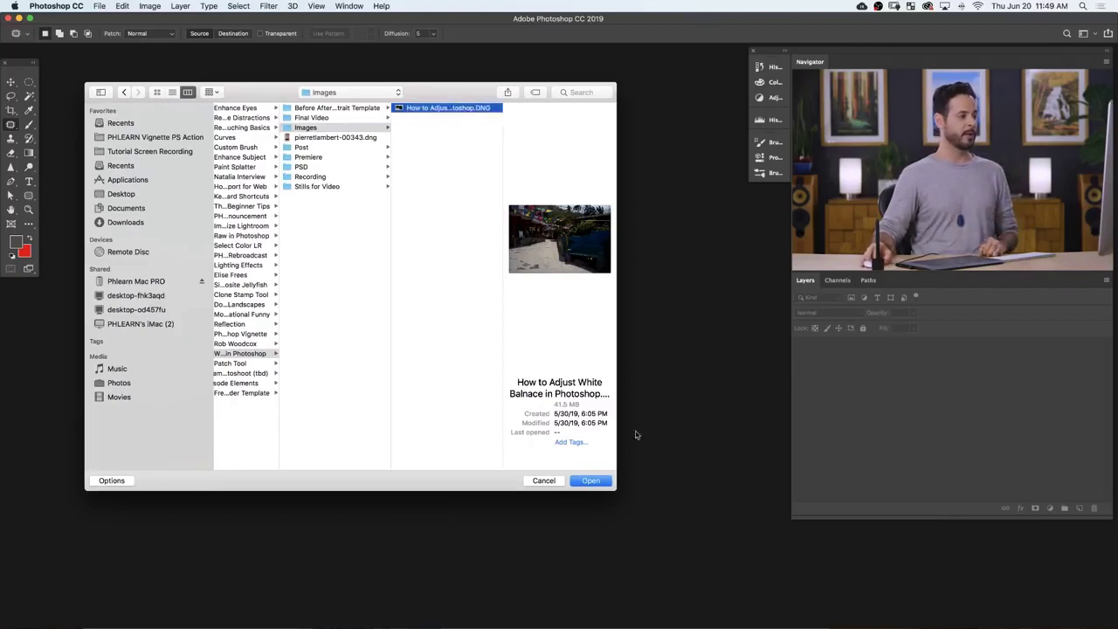
# Step: Open the street-photo DNG in Camera Raw and nudge its window slightly lower
pyautogui.click(597, 482)
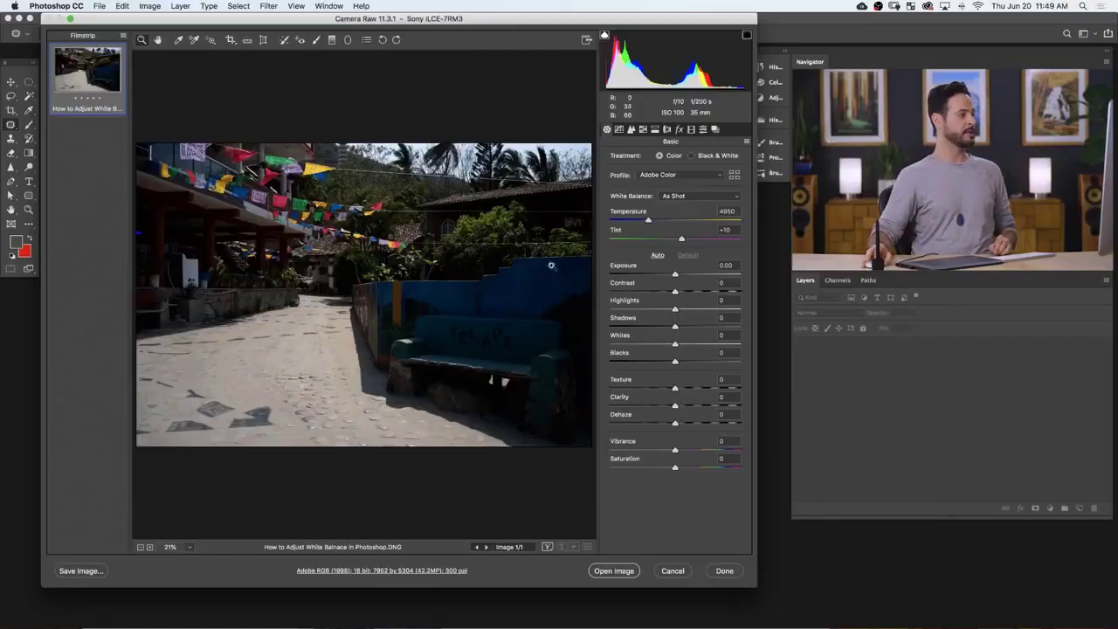
pyautogui.moveTo(523, 18)
pyautogui.mouseDown()
pyautogui.moveTo(520, 39)
pyautogui.moveTo(502, 32)
pyautogui.moveTo(518, 36)
pyautogui.mouseUp()
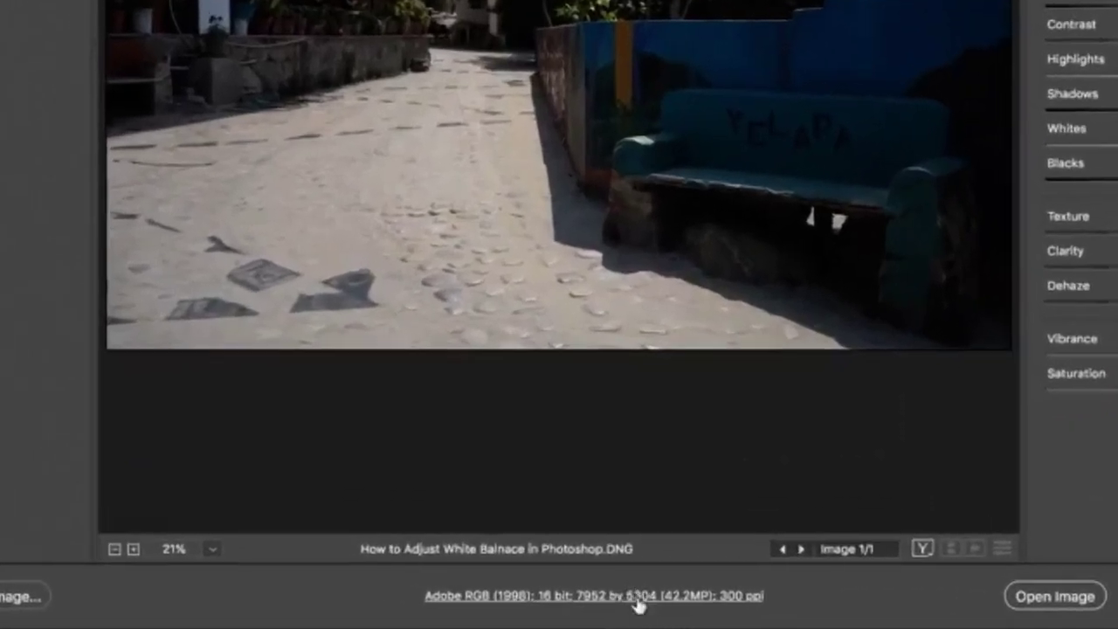
# Step: Set Camera Raw's workflow options so the photo opens in Photoshop as a Smart Object
pyautogui.click(636, 597)
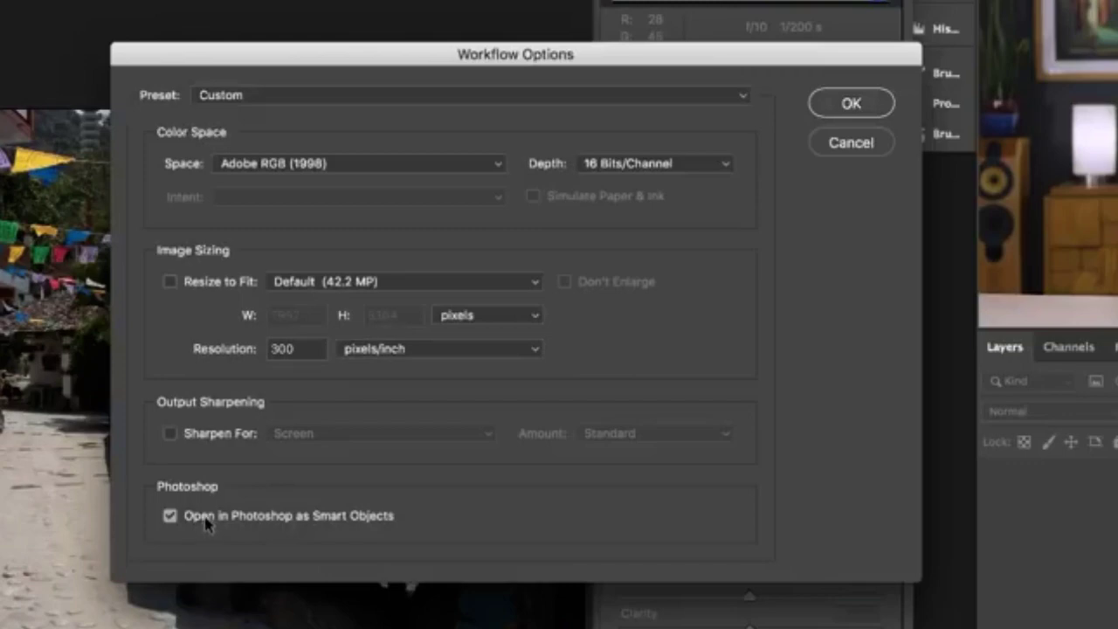
pyautogui.click(848, 105)
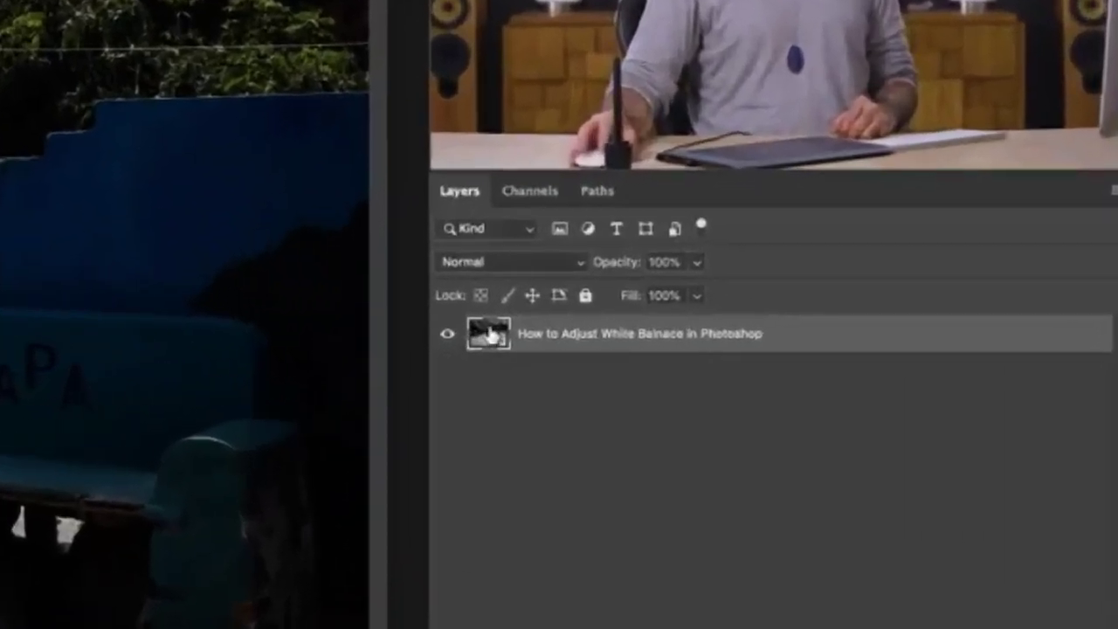
# Step: Reopen the smart object in Camera Raw and try the Auto and Daylight white balance presets
pyautogui.doubleClick(483, 336)
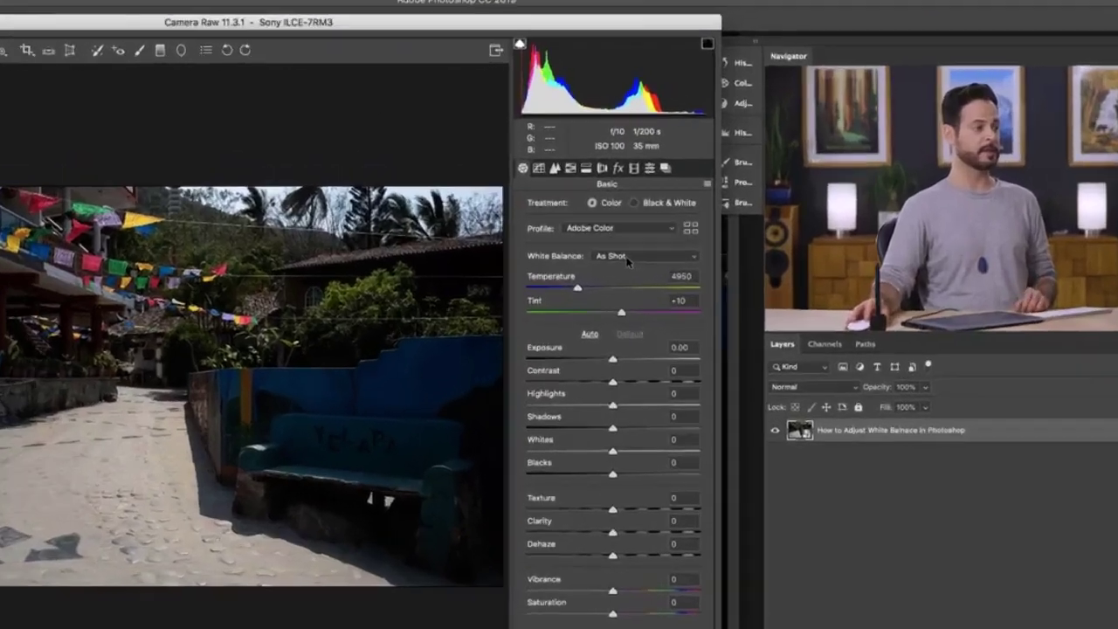
pyautogui.click(688, 217)
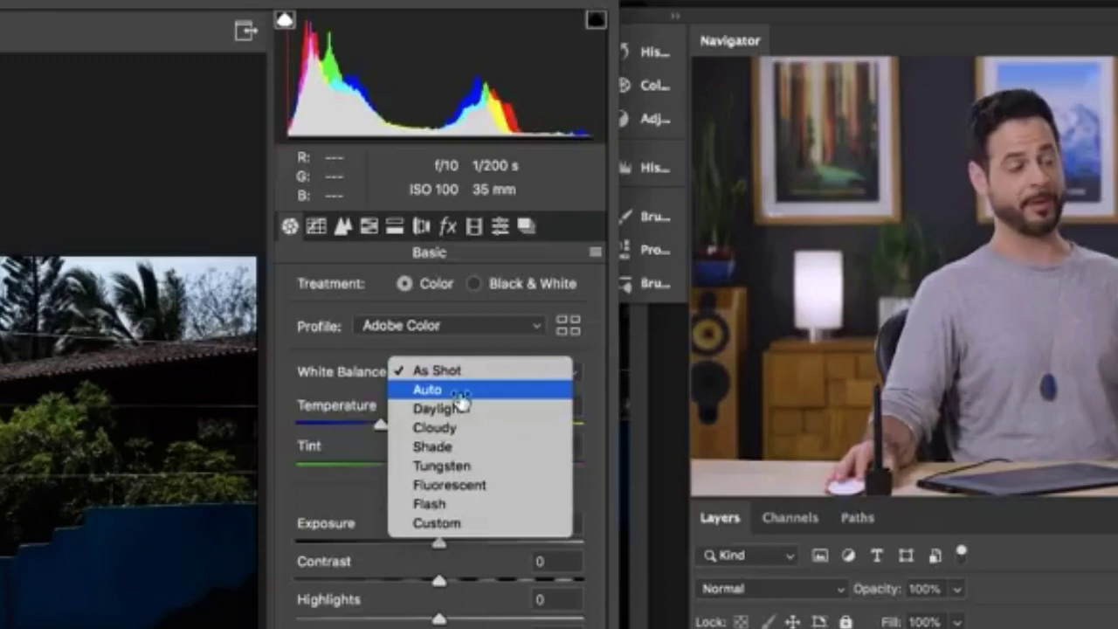
pyautogui.click(458, 392)
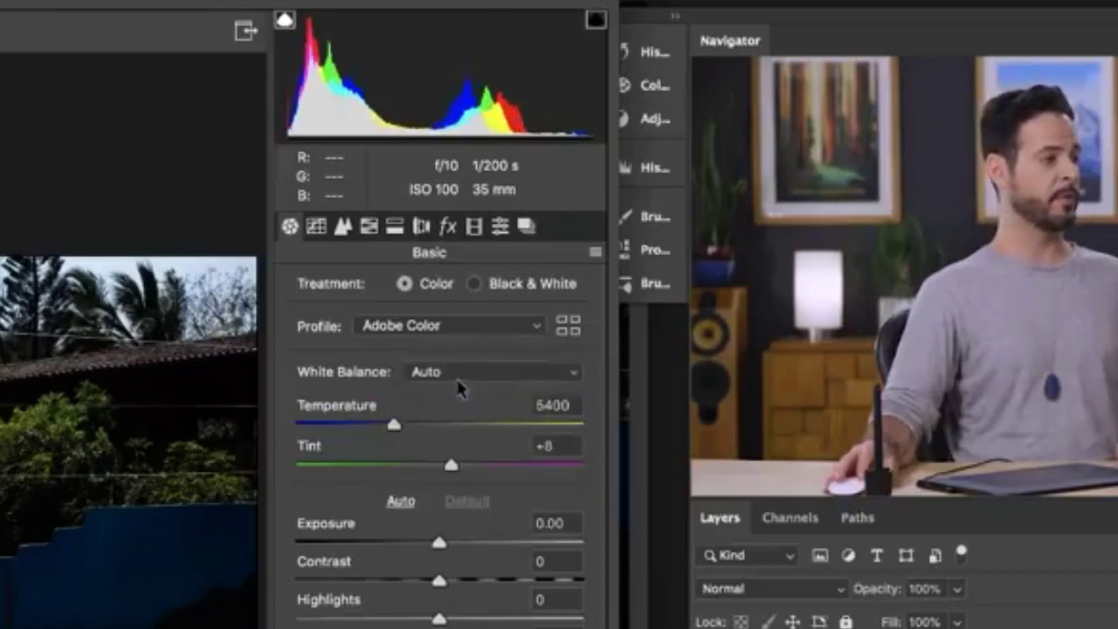
pyautogui.click(456, 381)
pyautogui.click(455, 393)
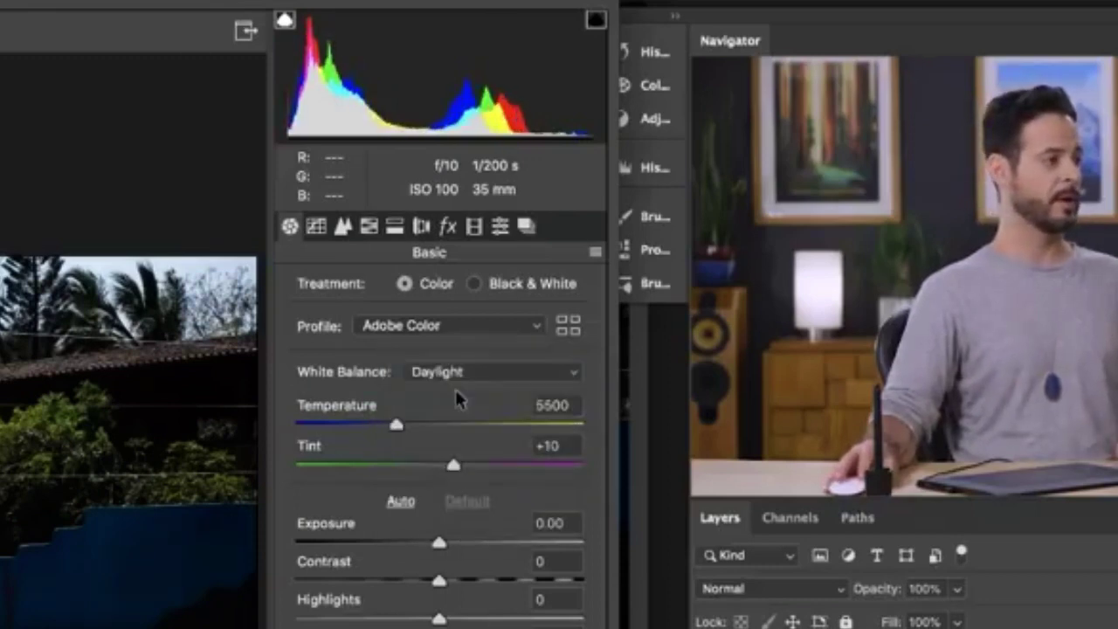
# Step: Compare the Tungsten, Fluorescent and Flash white balance presets, then return to As Shot
pyautogui.click(449, 367)
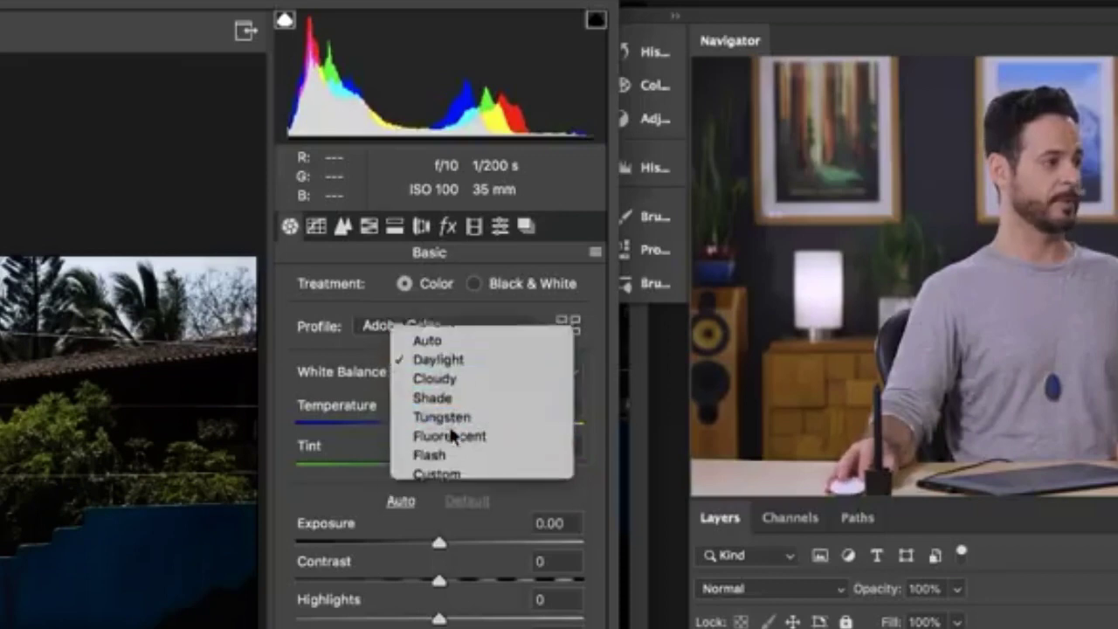
pyautogui.click(449, 425)
pyautogui.click(454, 374)
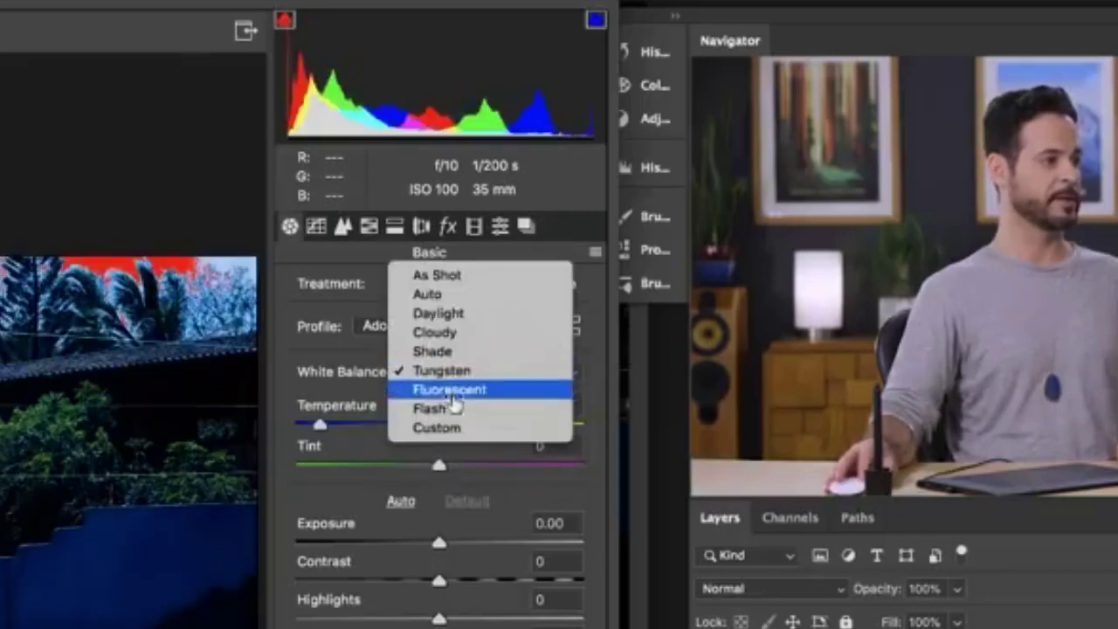
pyautogui.click(454, 389)
pyautogui.click(449, 375)
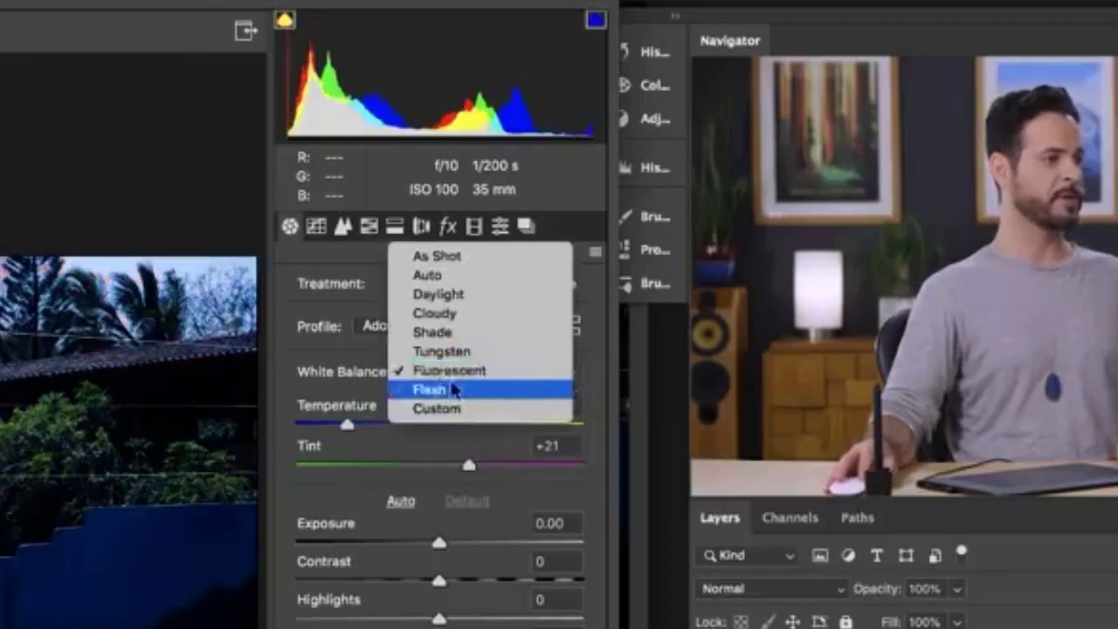
pyautogui.click(452, 389)
pyautogui.click(451, 375)
pyautogui.click(438, 239)
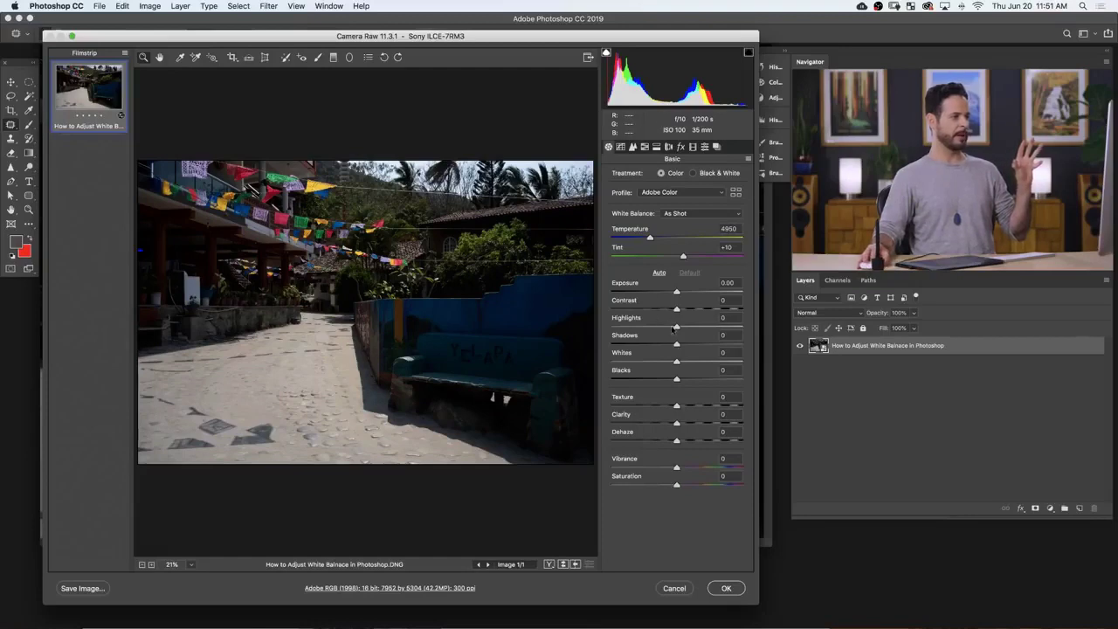
# Step: In the Basic panel, set Shadows +54, Highlights -49 and Exposure +0.40
pyautogui.moveTo(678, 343); pyautogui.dragTo(709, 345)
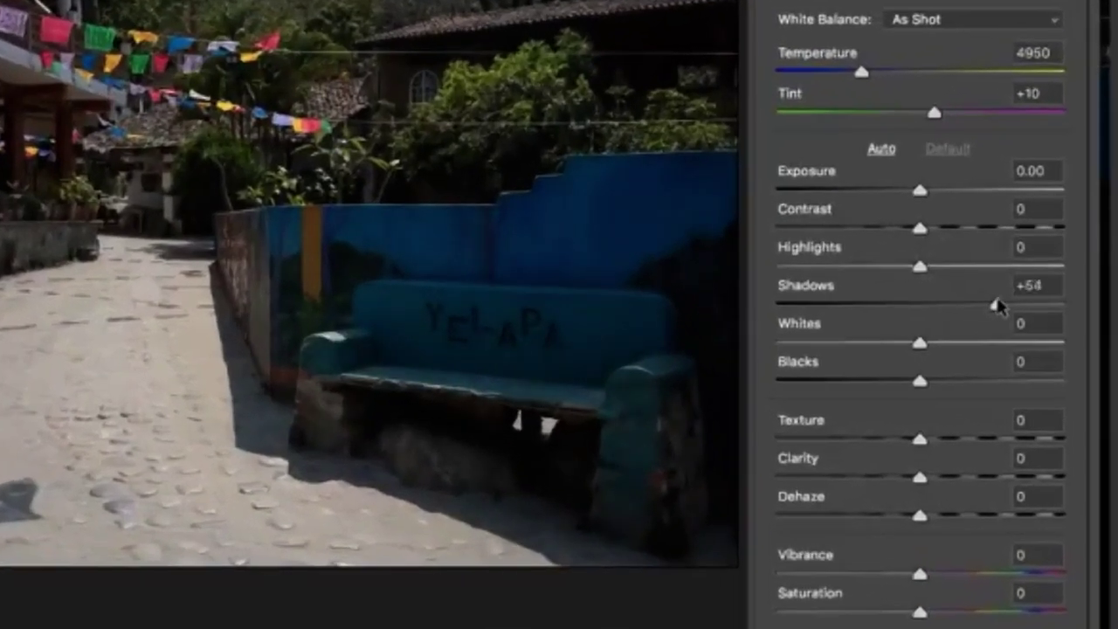
pyautogui.moveTo(998, 306); pyautogui.dragTo(998, 305)
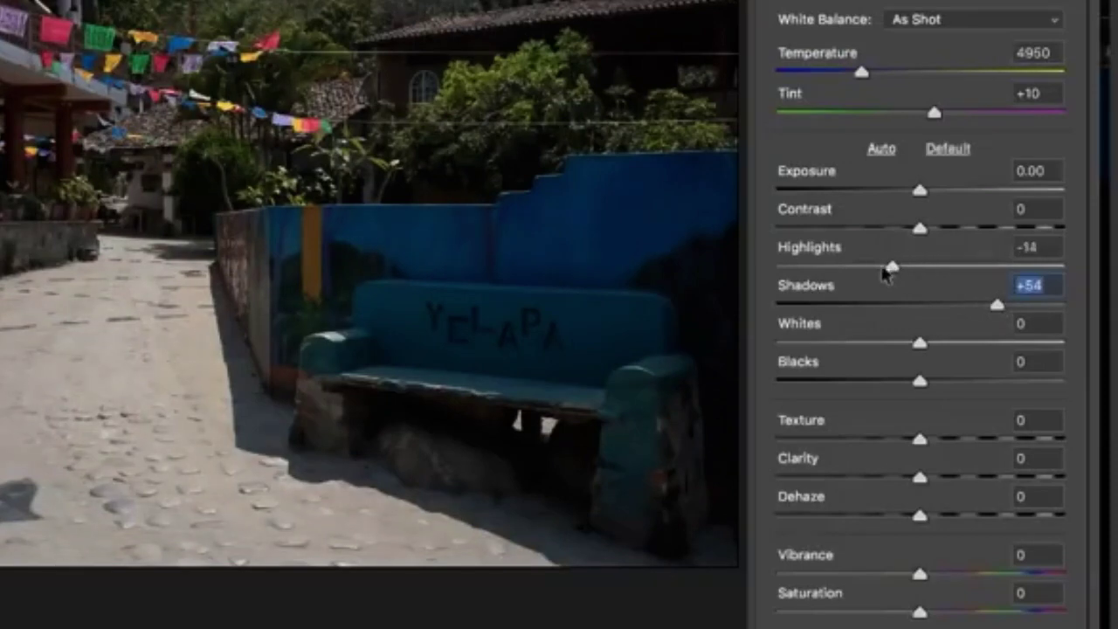
pyautogui.moveTo(885, 267); pyautogui.dragTo(880, 266)
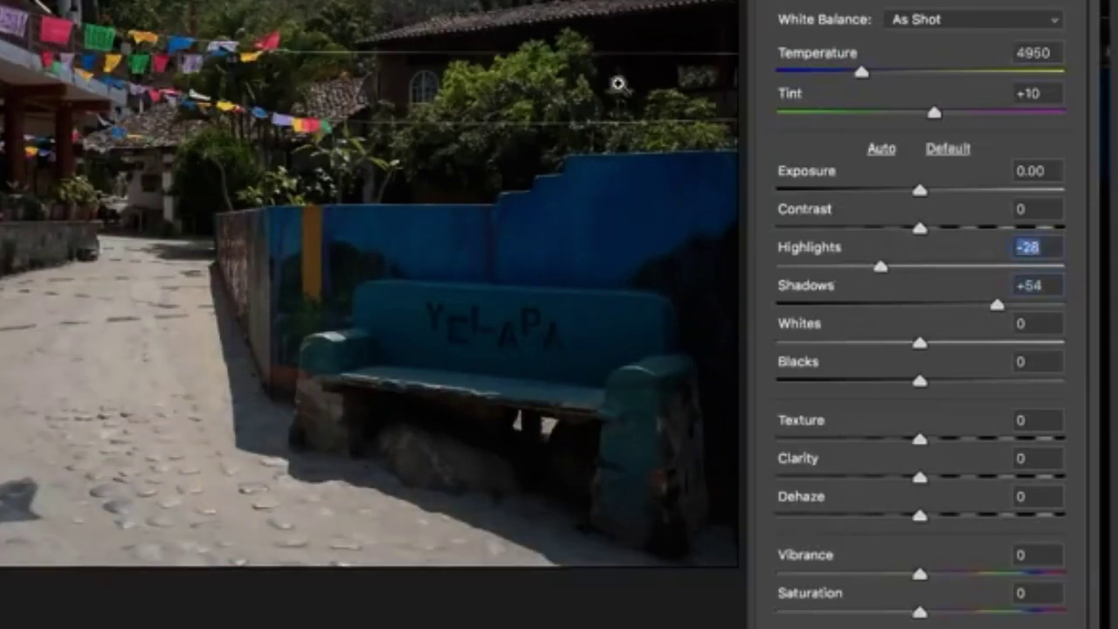
pyautogui.moveTo(921, 190); pyautogui.dragTo(931, 192)
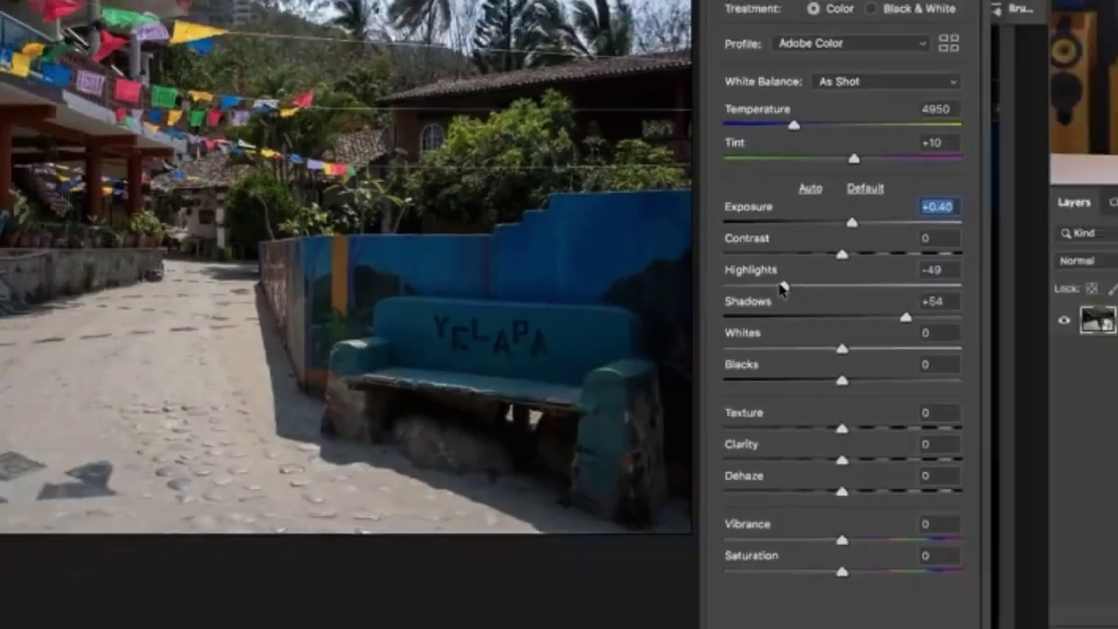
pyautogui.click(847, 268)
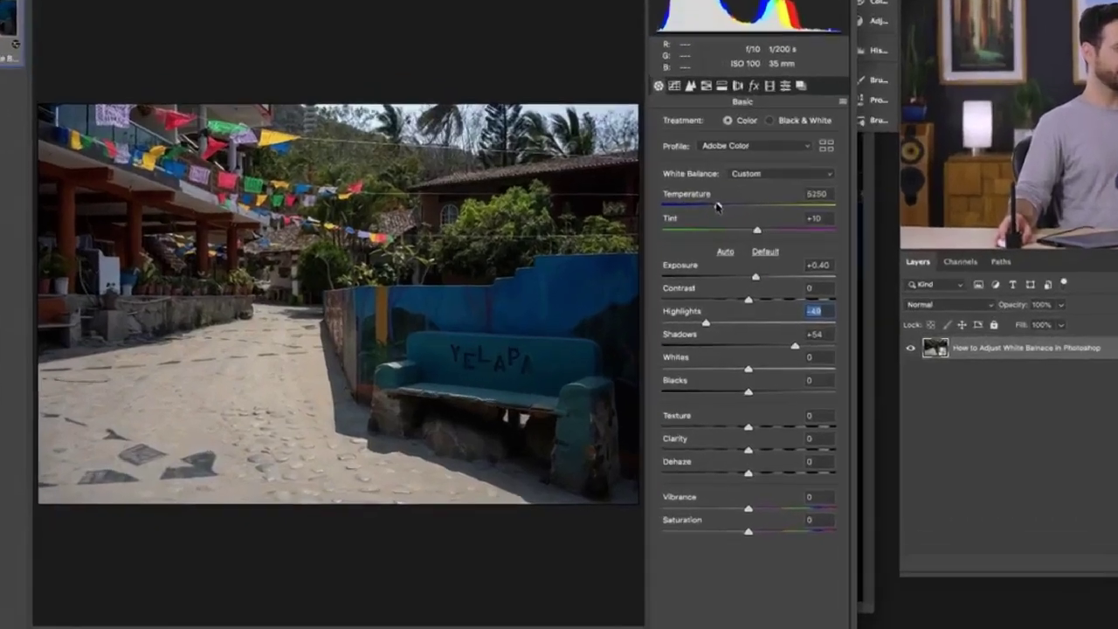
# Step: Test Temperature values between 3400 and 7250, leaving the street photo warmer
pyautogui.moveTo(651, 239); pyautogui.dragTo(669, 239)
pyautogui.moveTo(924, 123); pyautogui.dragTo(980, 123)
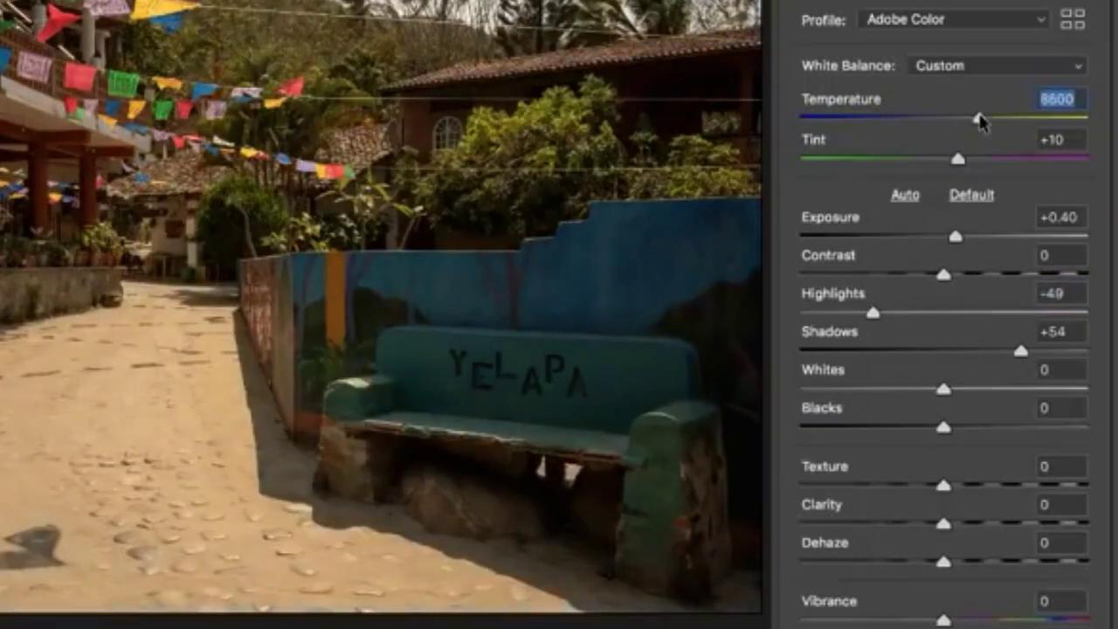
pyautogui.moveTo(912, 122); pyautogui.dragTo(870, 124)
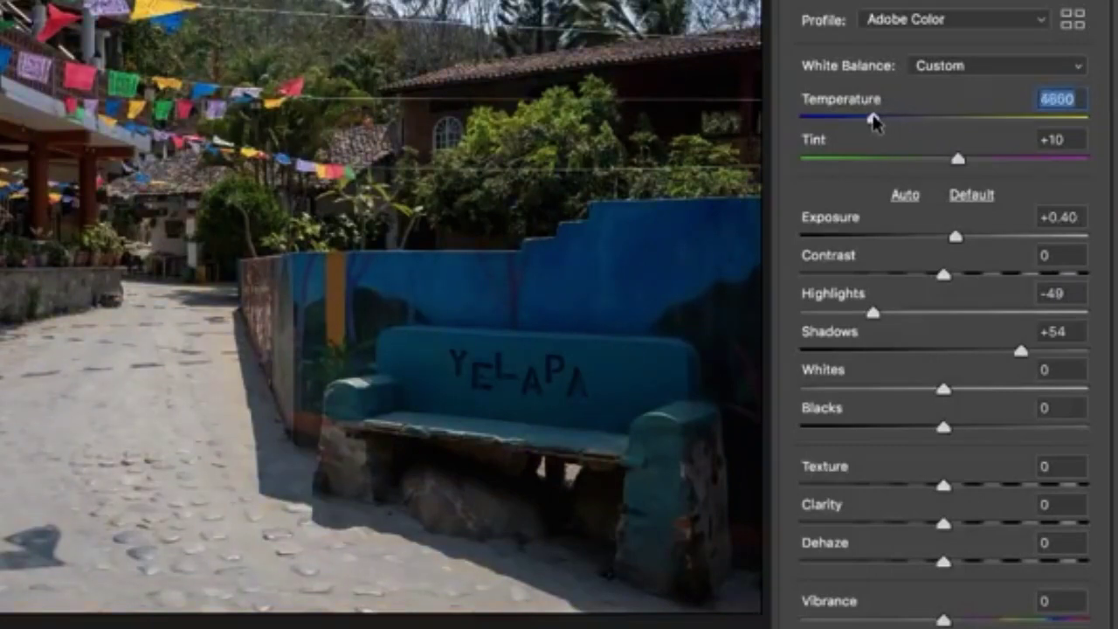
pyautogui.moveTo(857, 123); pyautogui.dragTo(840, 123)
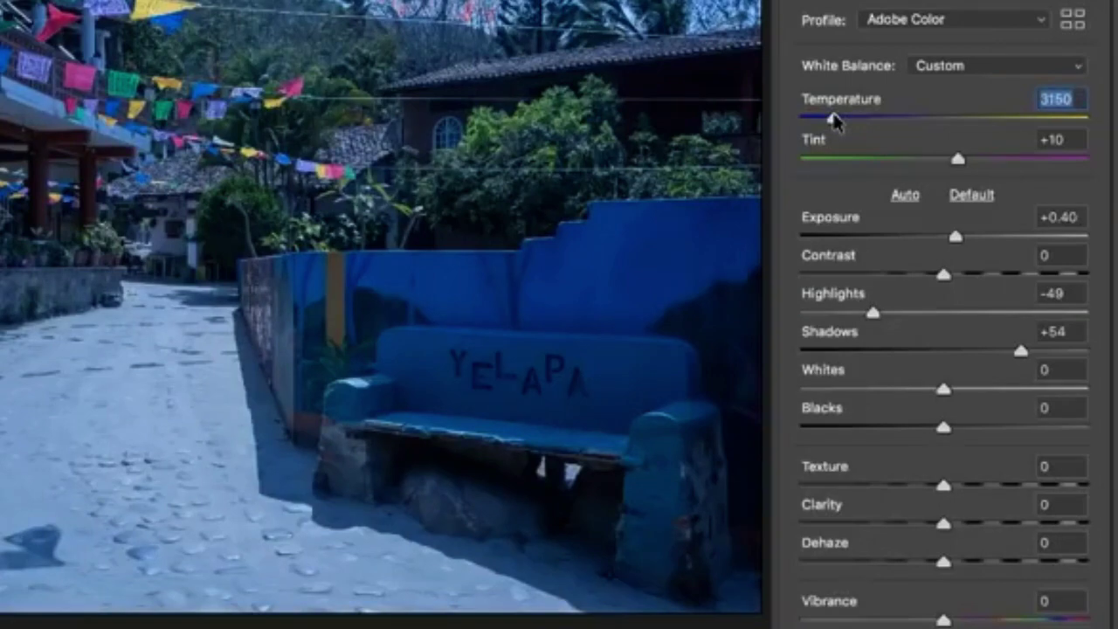
pyautogui.moveTo(834, 122); pyautogui.dragTo(898, 119)
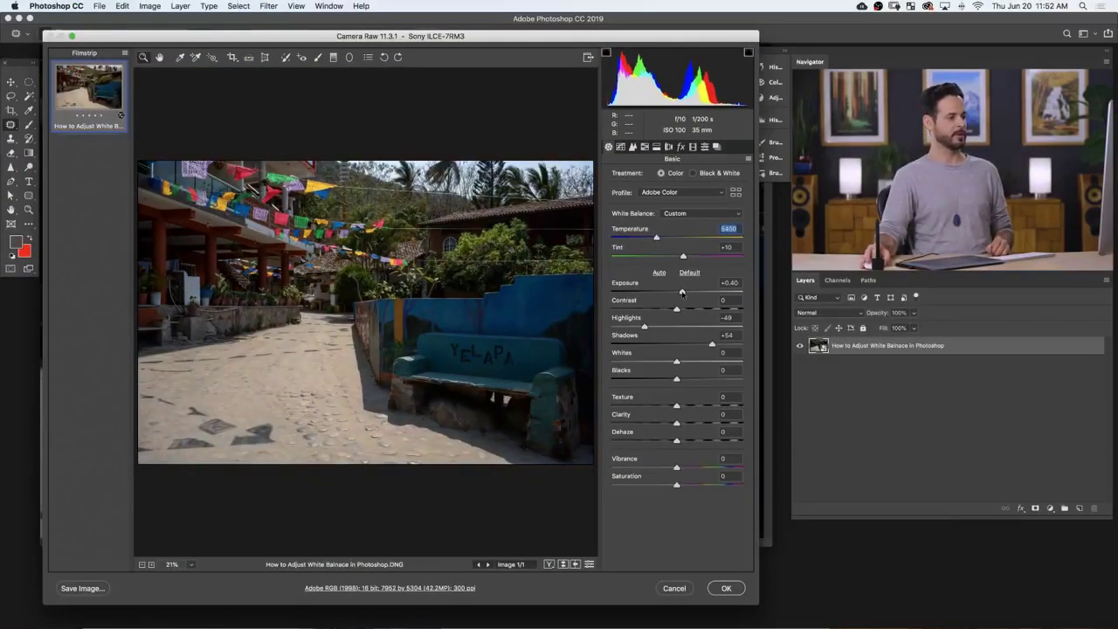
# Step: Apply the warmed Camera Raw settings to the smart object, recorded as Edit Contents
pyautogui.click(725, 587)
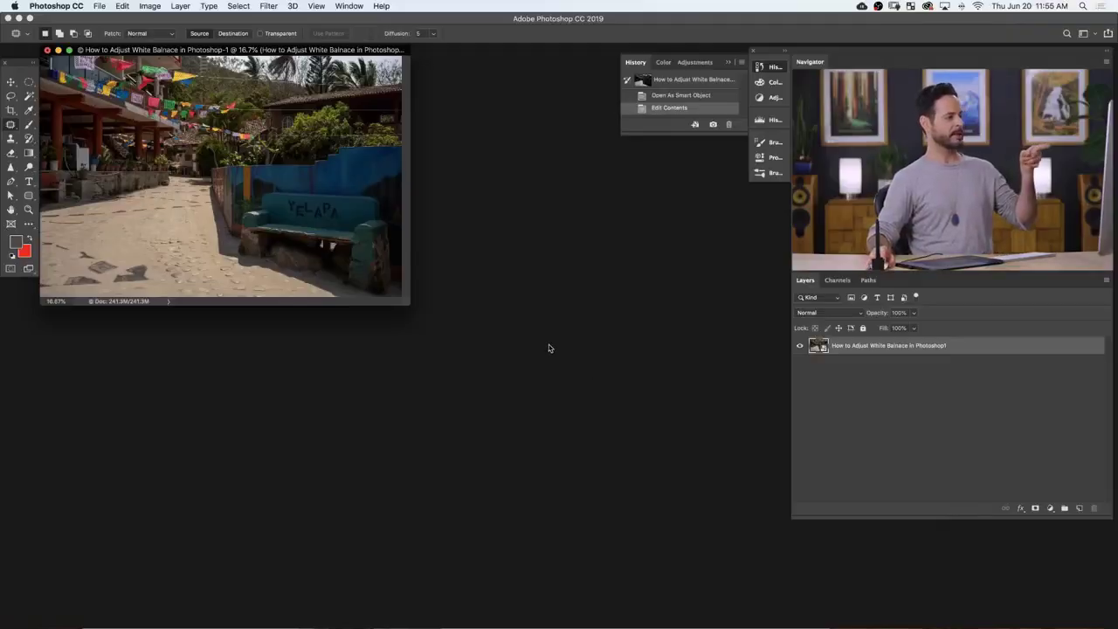
# Step: Open How-to-Adjust-White-Balnace-in-Photoshop-1.jpg in full-screen mode with the History panel collapsed
pyautogui.press('super+o')
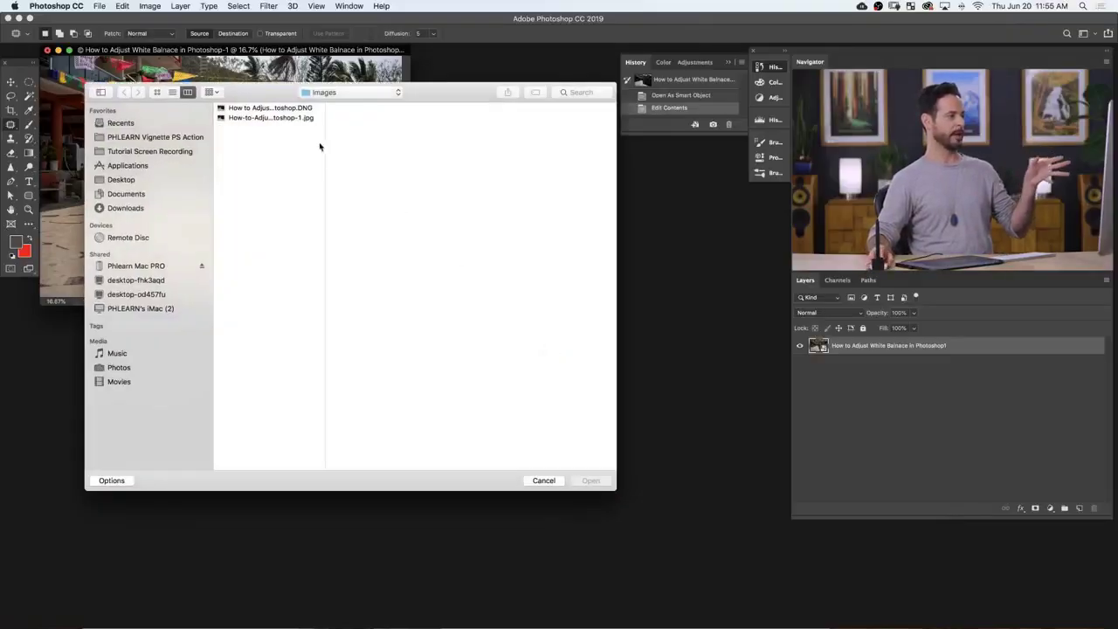
pyautogui.click(292, 117)
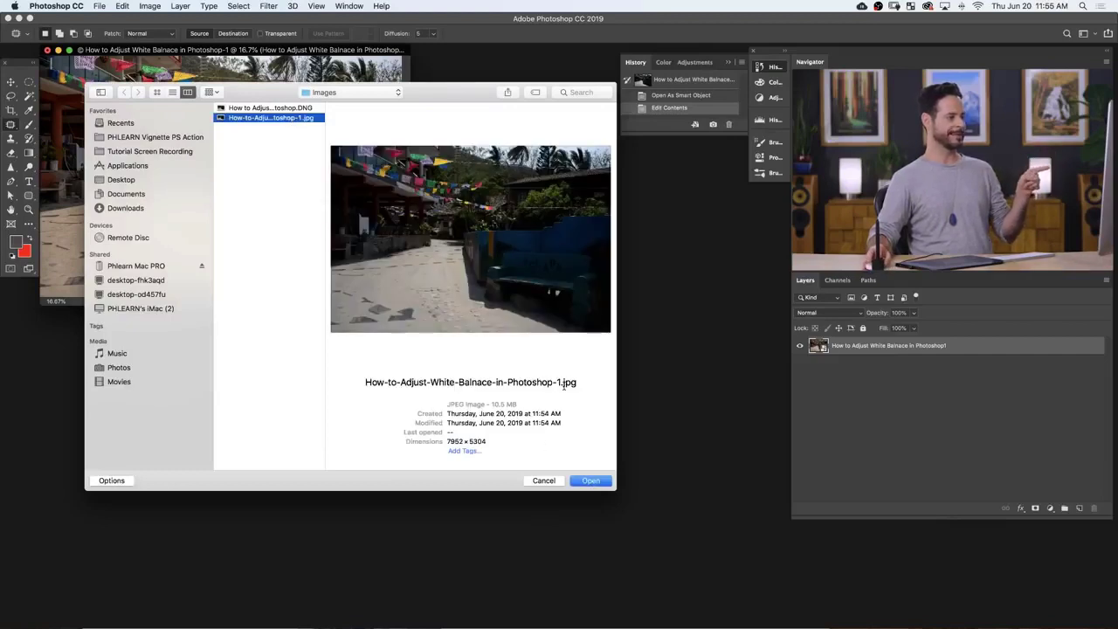
pyautogui.click(592, 481)
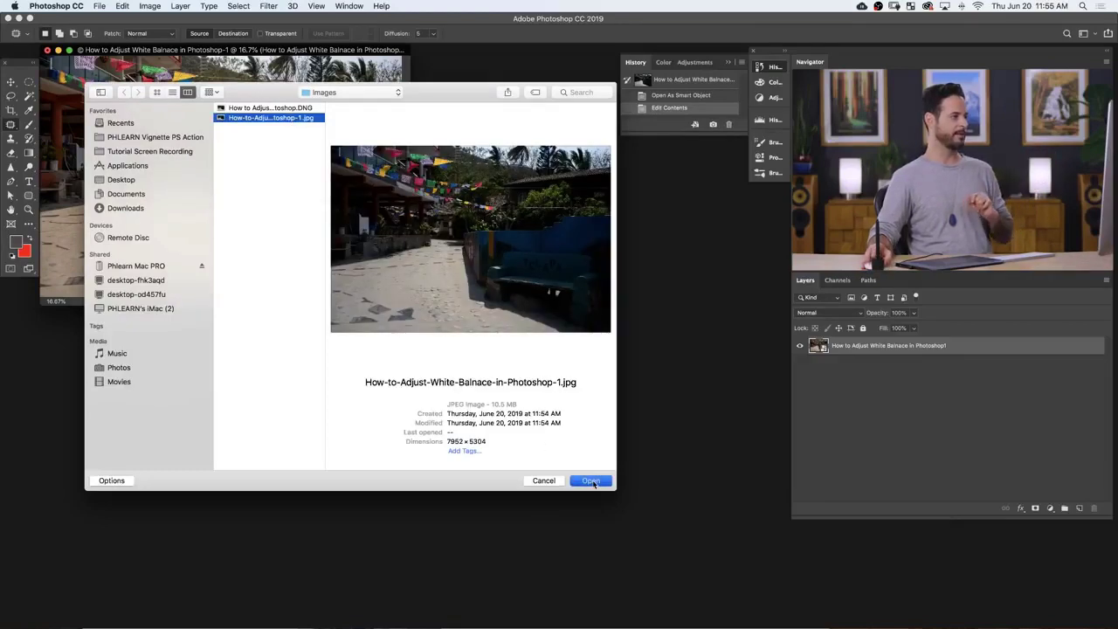
pyautogui.press('f')
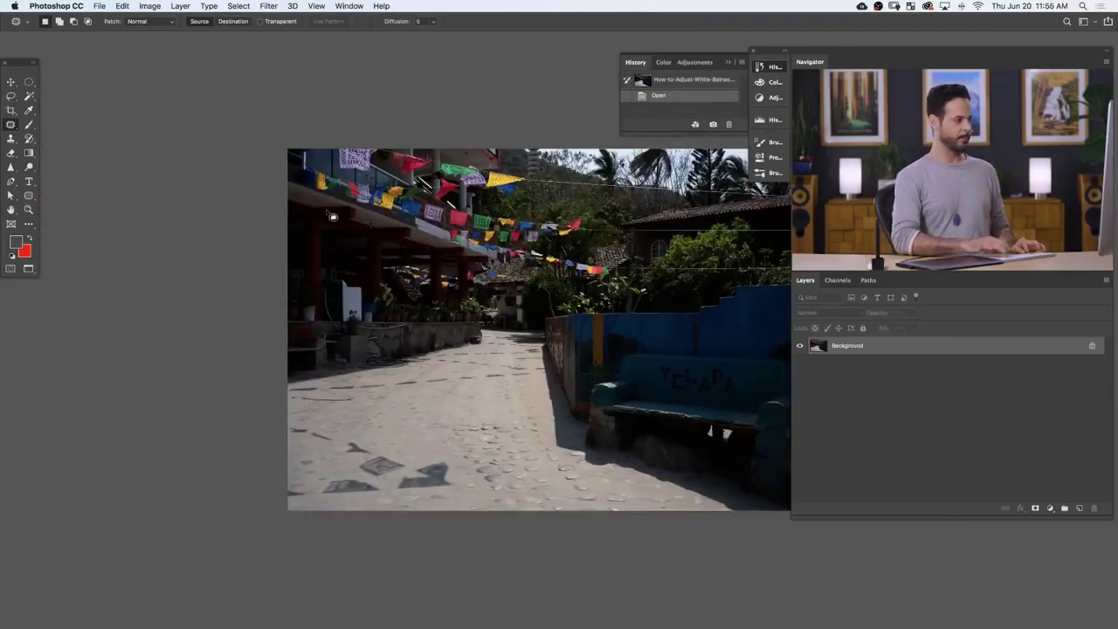
pyautogui.hscroll(5, 334, 219)
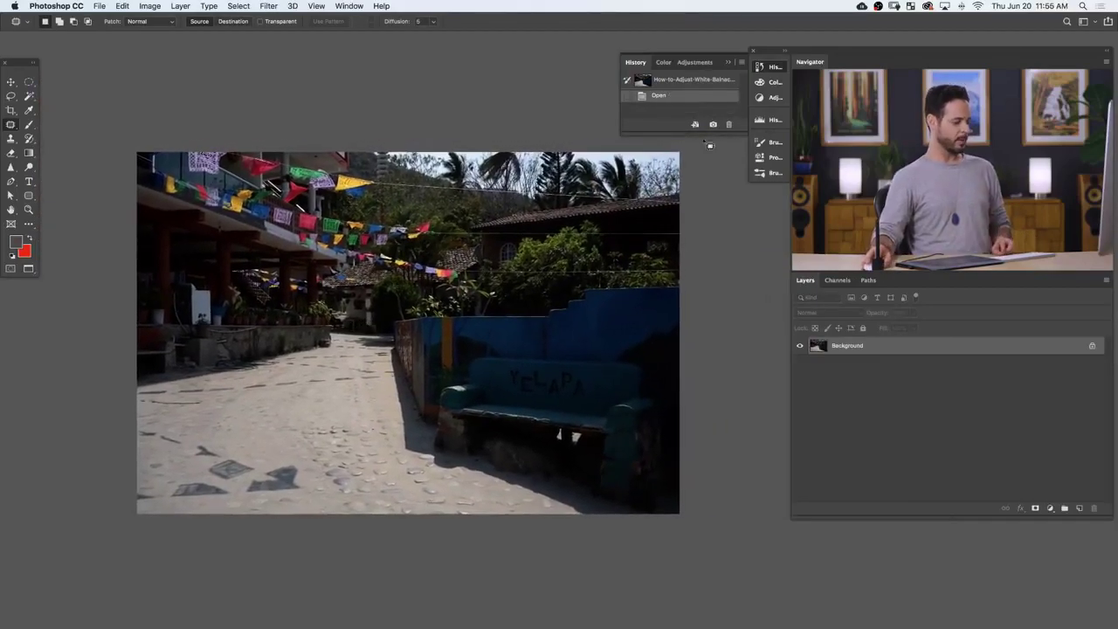
pyautogui.click(766, 69)
pyautogui.moveTo(533, 340); pyautogui.dragTo(504, 317)
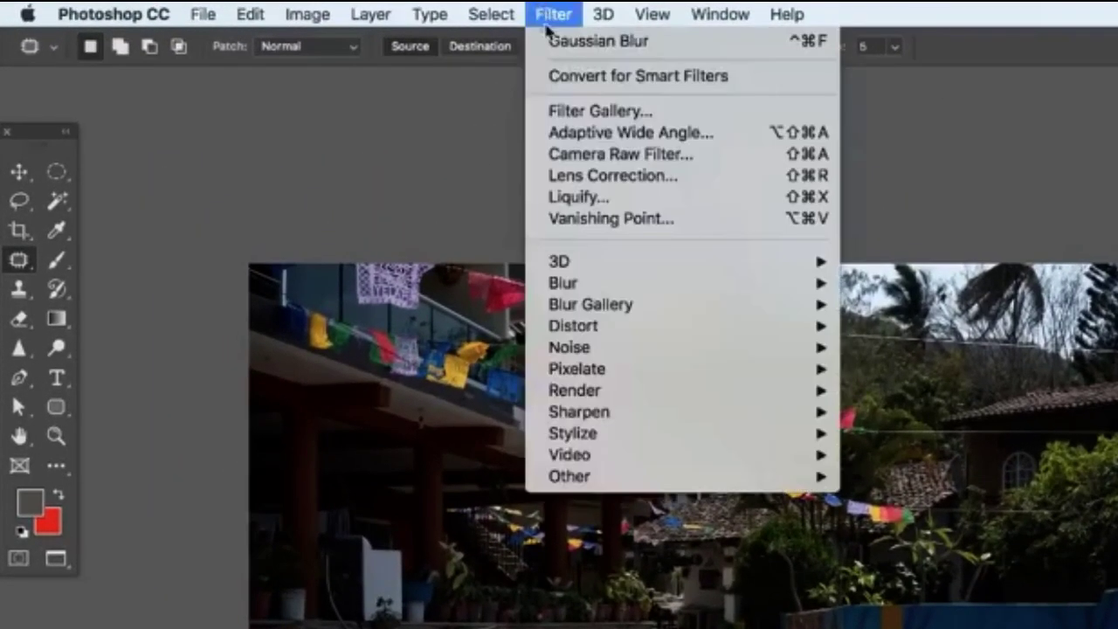
# Step: Open the Camera Raw Filter on the JPEG, try Auto and Custom white balance, then restore As Shot
pyautogui.click(595, 156)
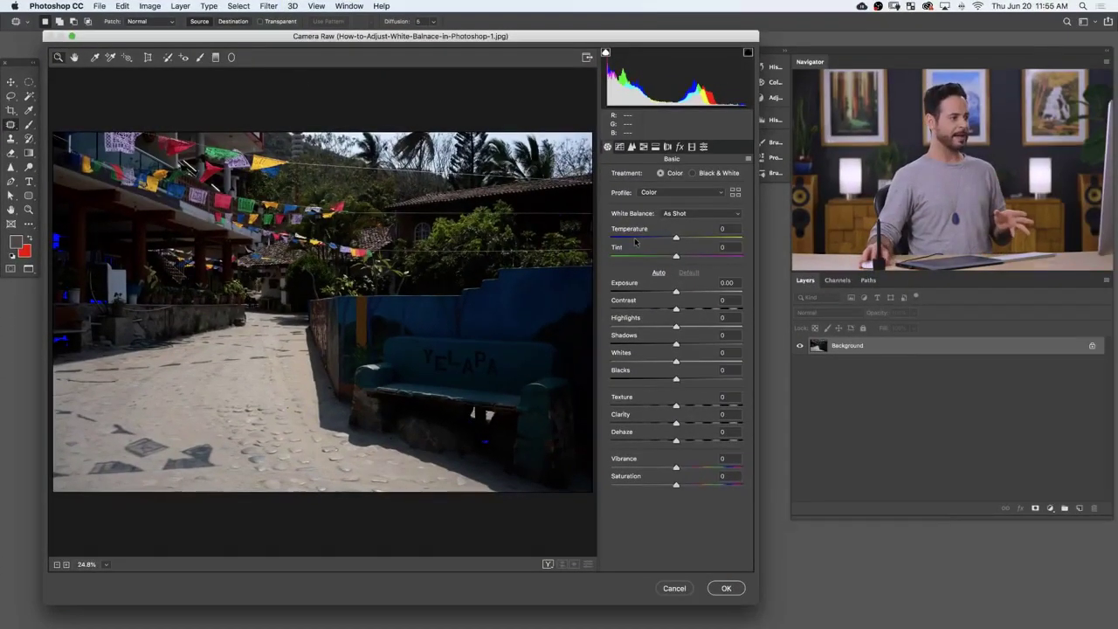
pyautogui.click(680, 214)
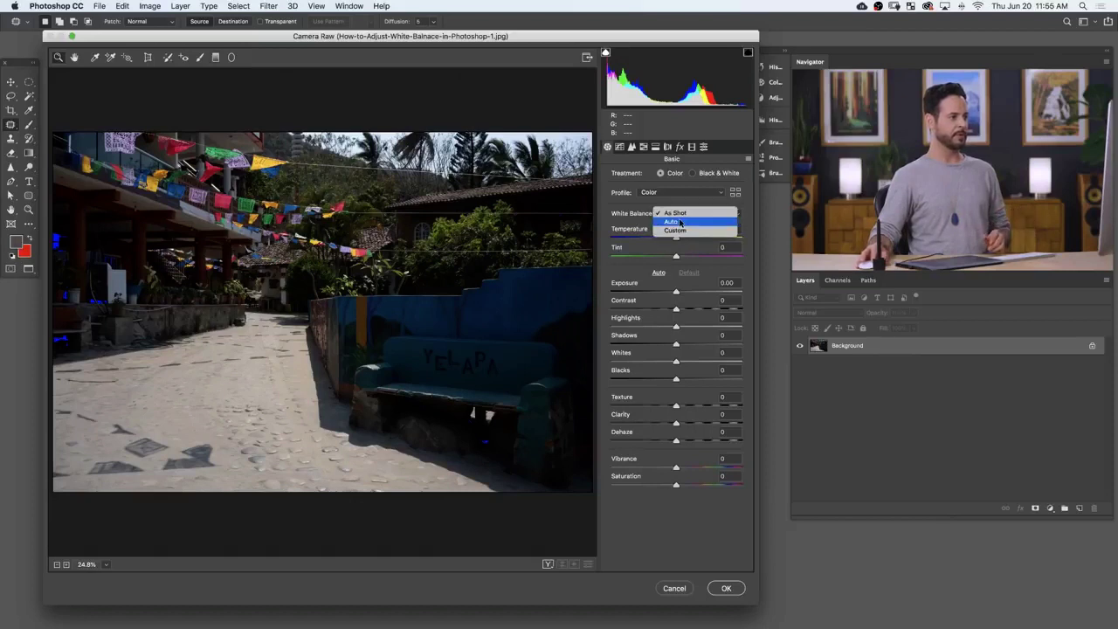
pyautogui.click(680, 221)
pyautogui.click(679, 217)
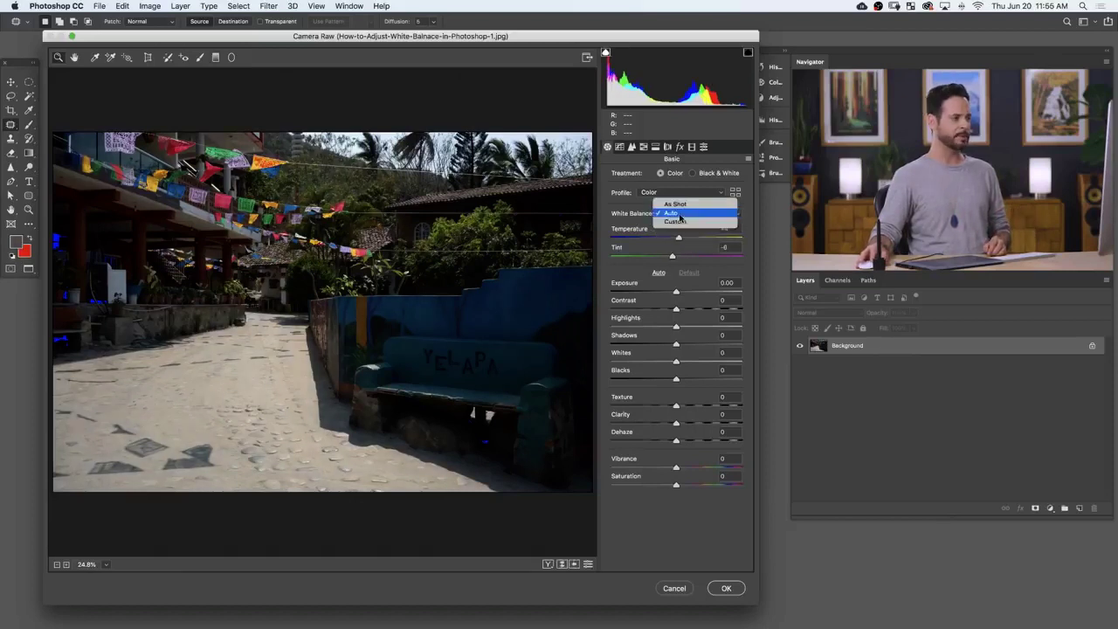
pyautogui.click(679, 221)
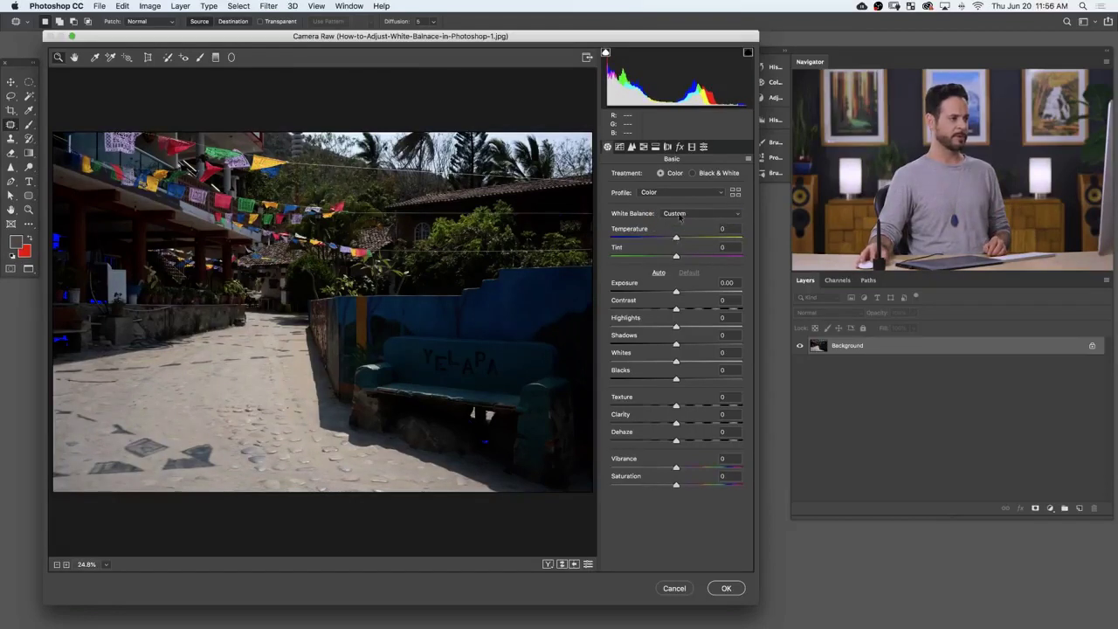
pyautogui.click(680, 214)
pyautogui.click(679, 200)
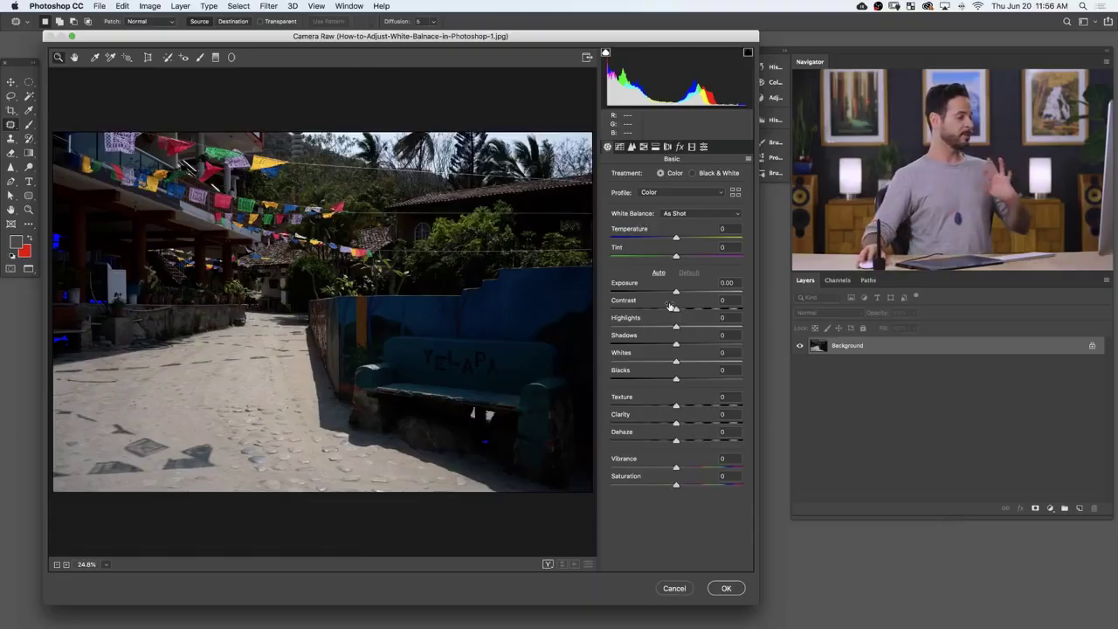
# Step: Give the JPEG Shadows +58, Highlights -44 and Exposure +0.40 in the Camera Raw Filter
pyautogui.moveTo(676, 343); pyautogui.dragTo(713, 344)
pyautogui.click(648, 327)
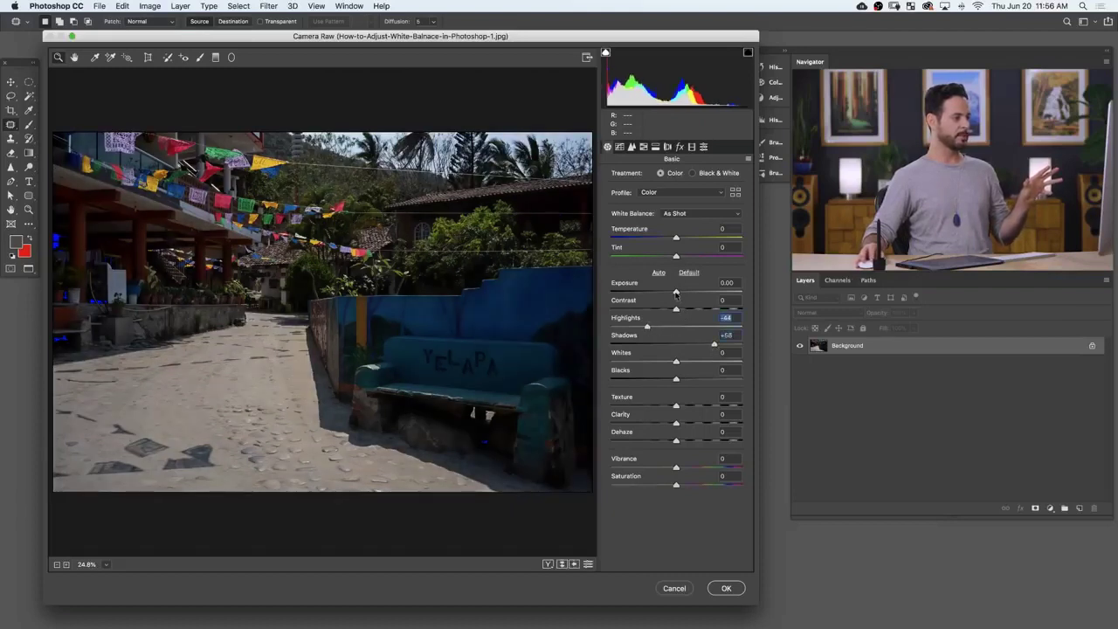
pyautogui.moveTo(675, 295); pyautogui.dragTo(679, 294)
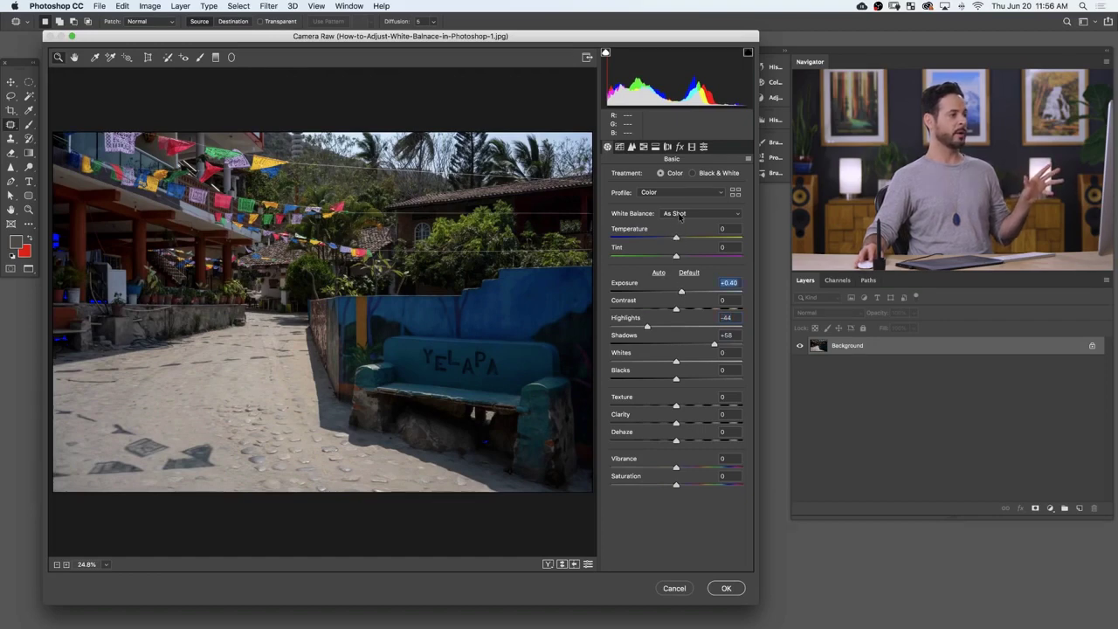
# Step: Leave White Balance unchanged and warm the Camera Raw Temperature to +17 (Custom)
pyautogui.click(679, 215)
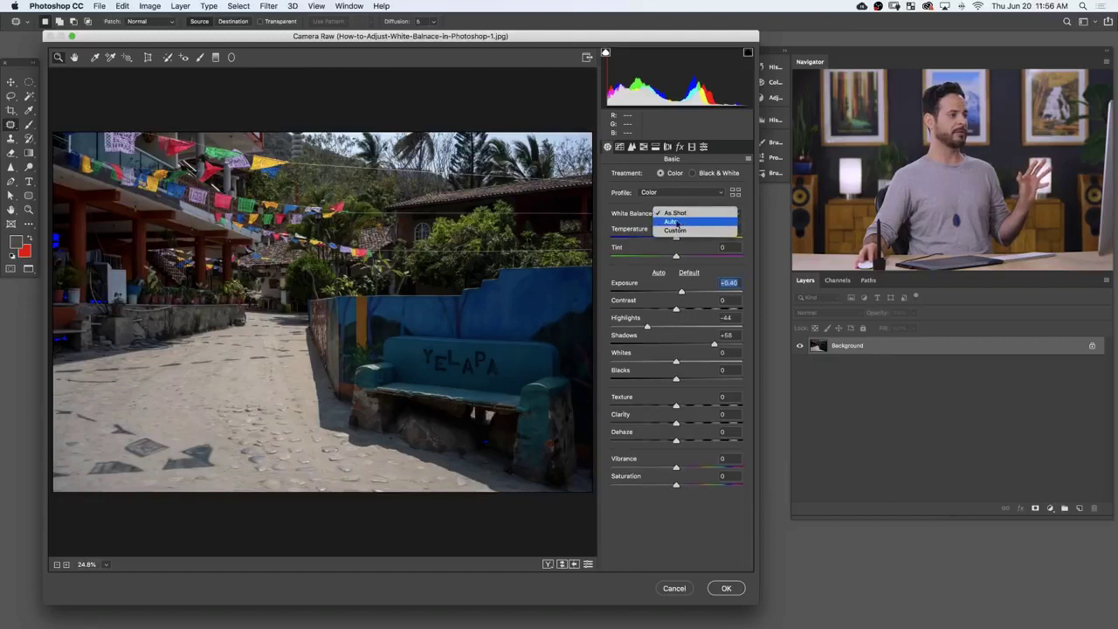
pyautogui.click(632, 220)
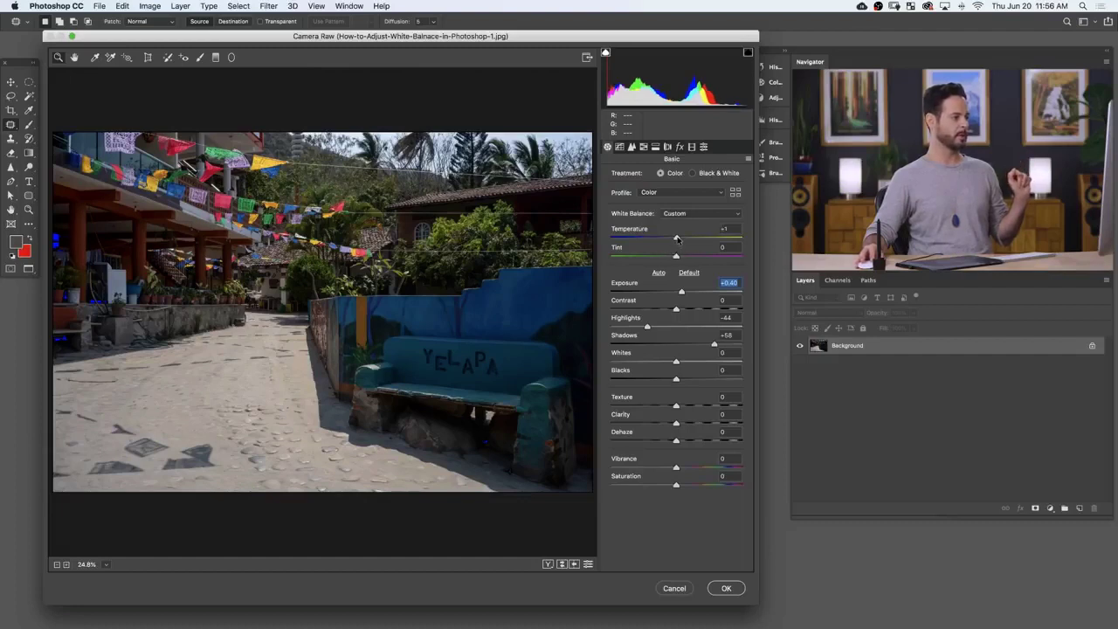
pyautogui.moveTo(680, 238); pyautogui.dragTo(677, 238)
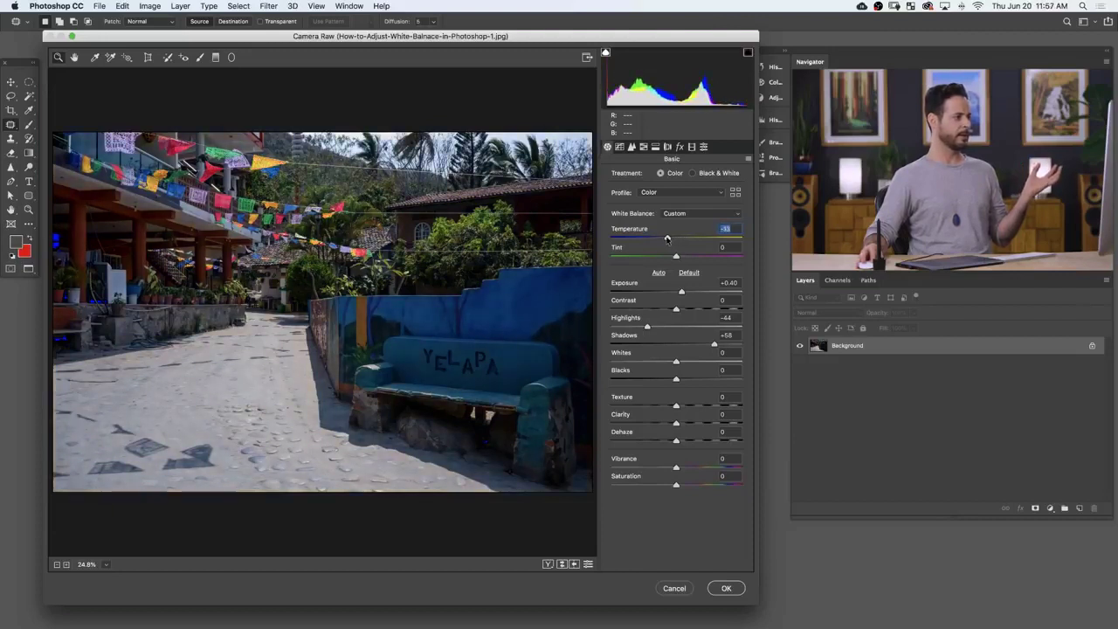
pyautogui.moveTo(678, 238)
pyautogui.mouseDown()
pyautogui.moveTo(724, 239)
pyautogui.moveTo(647, 238)
pyautogui.moveTo(678, 239)
pyautogui.mouseUp()
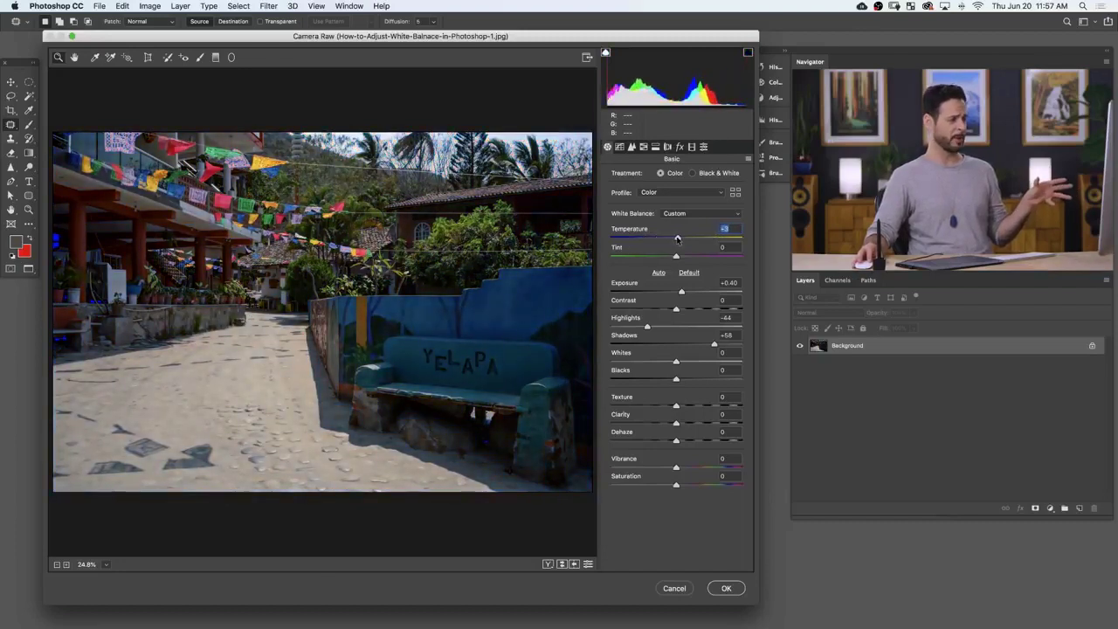
pyautogui.moveTo(674, 239); pyautogui.dragTo(685, 239)
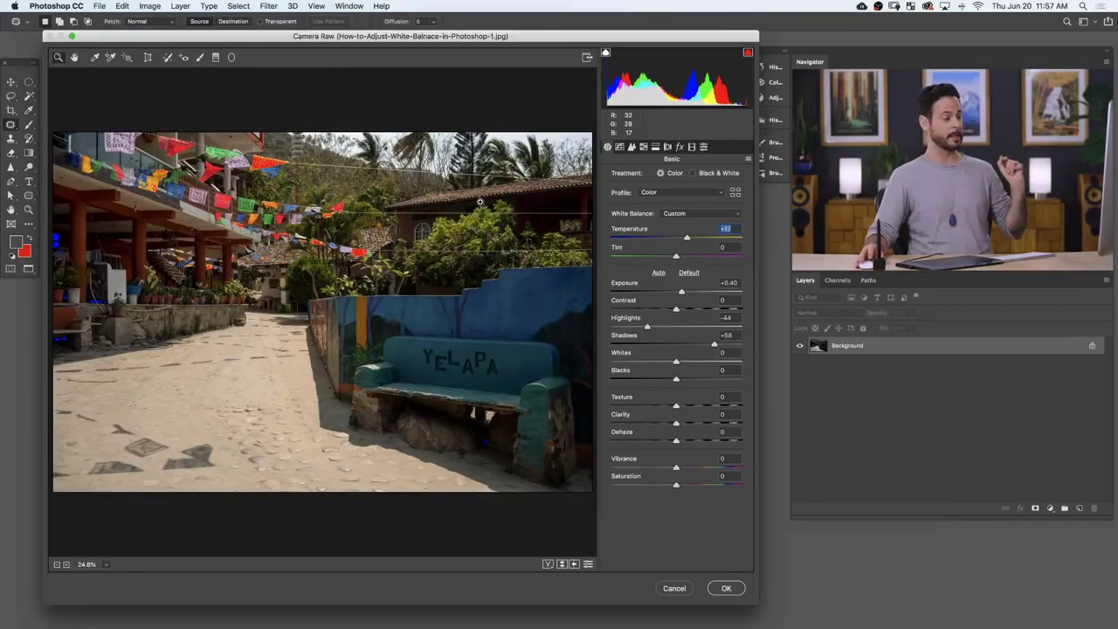
# Step: Float the raw and JPEG versions, zoom the JPEG to 16.7%, and arrange them side by side
pyautogui.click(736, 588)
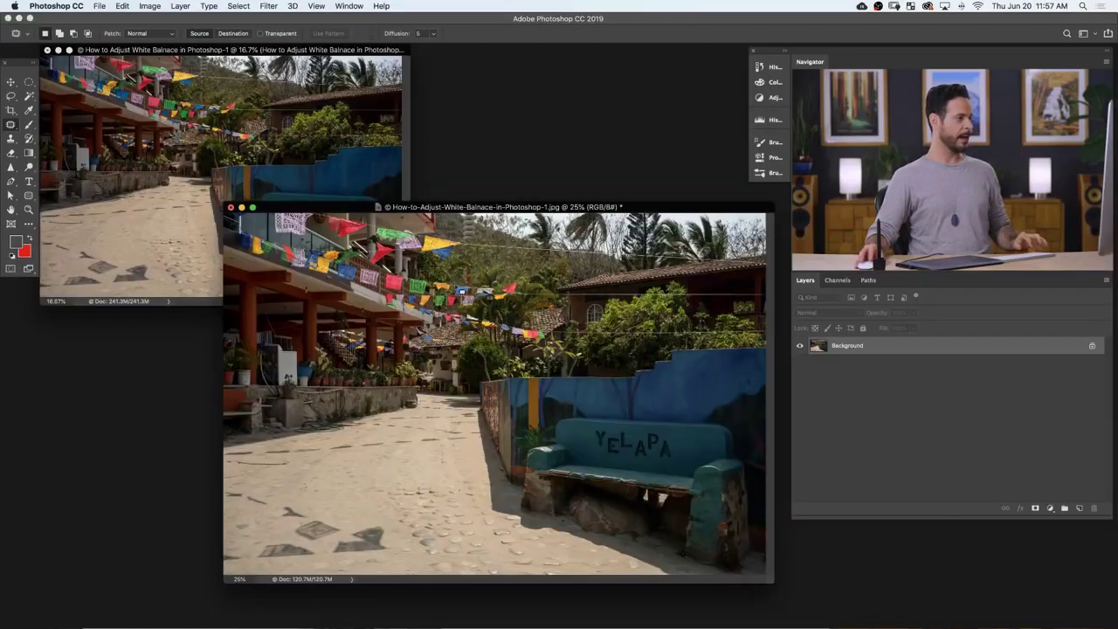
pyautogui.press('super+minus')
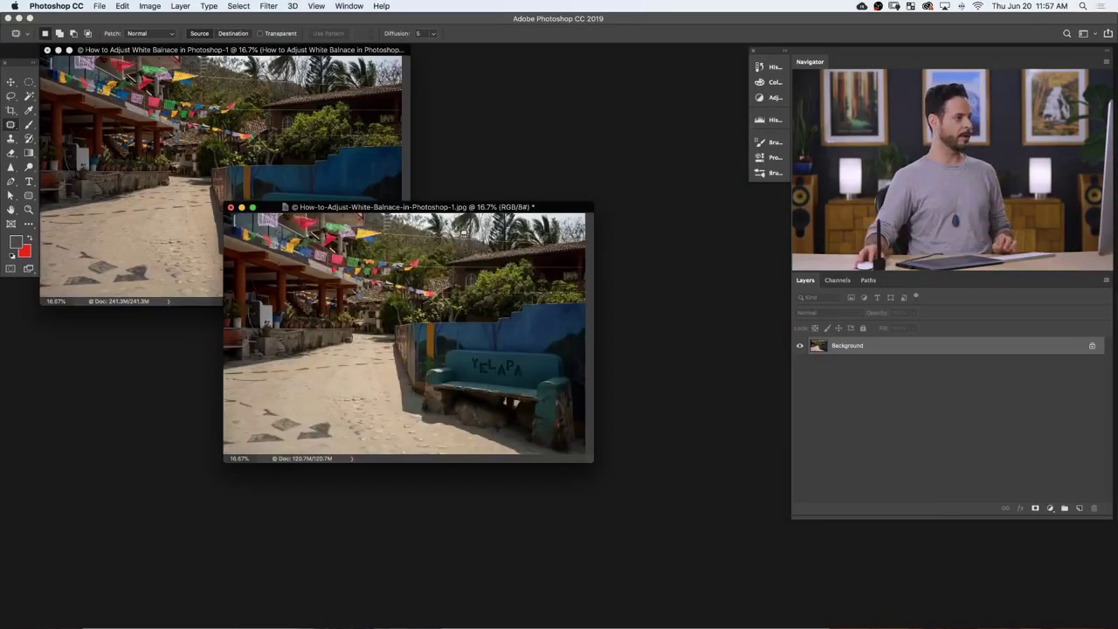
pyautogui.moveTo(448, 205); pyautogui.dragTo(644, 61)
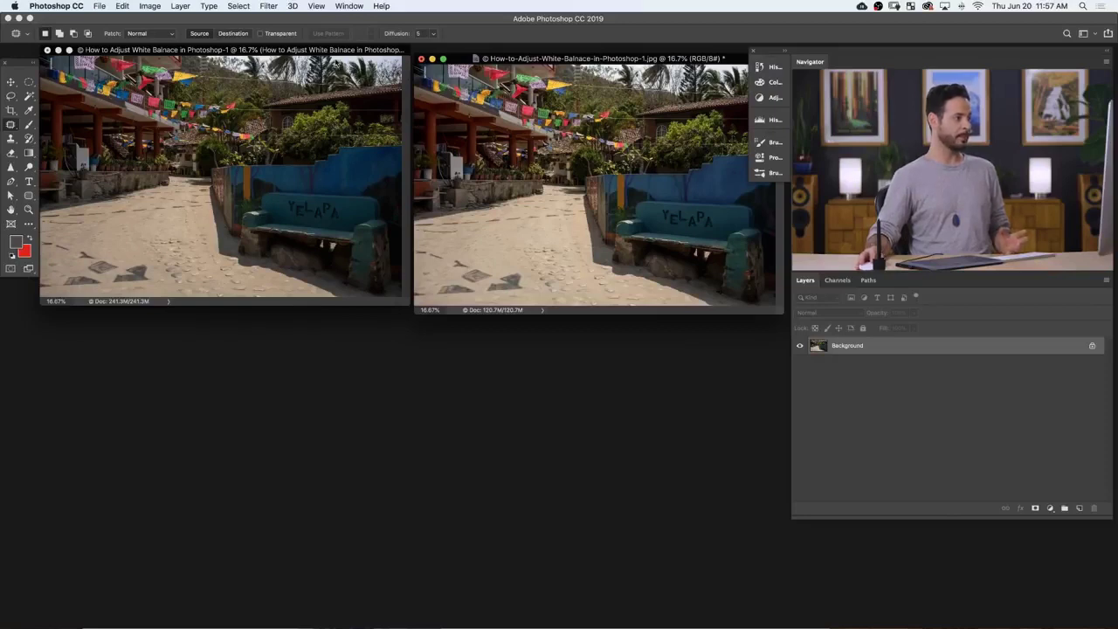
pyautogui.moveTo(341, 52); pyautogui.dragTo(319, 55)
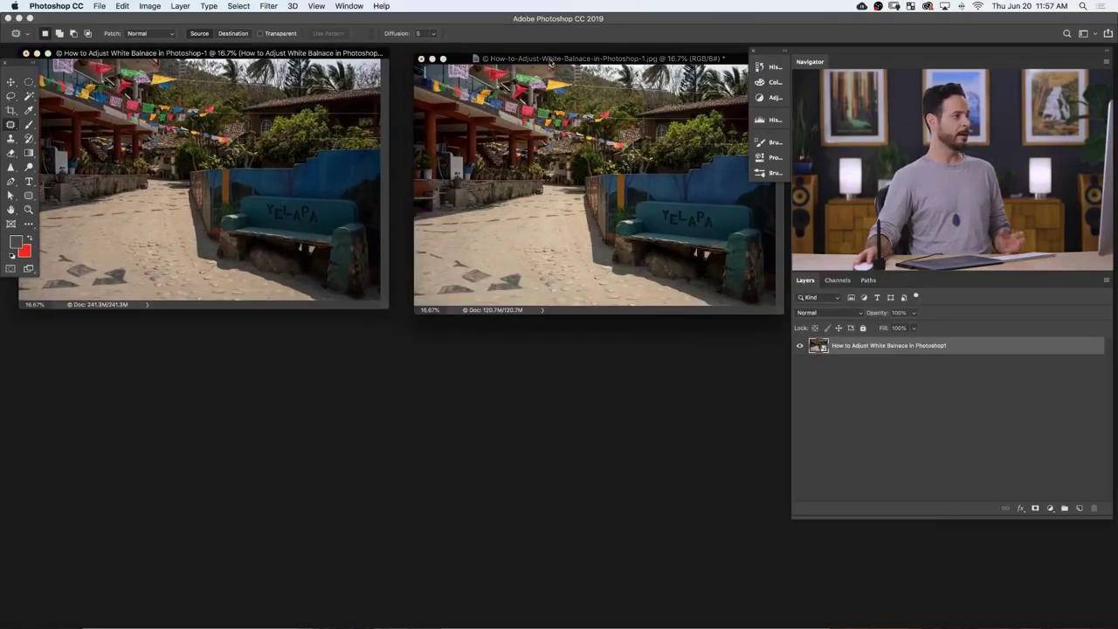
pyautogui.moveTo(549, 61); pyautogui.dragTo(527, 63)
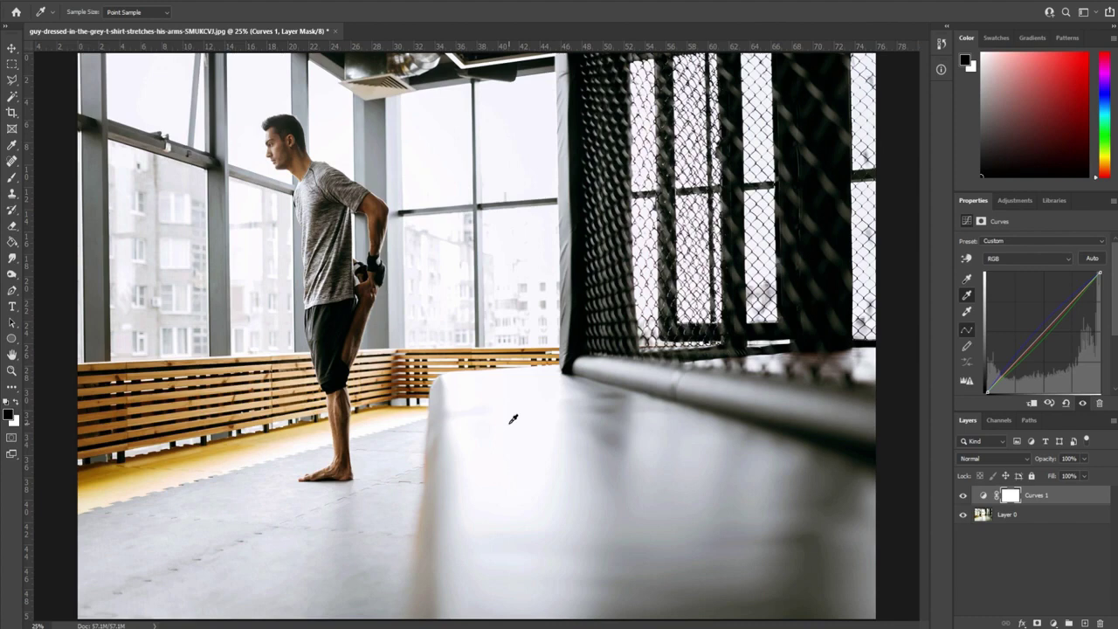
# Step: Compare the gym photo with and without Curves 1, then remove the Curves layer
pyautogui.hotkey('ctrl', 'z')
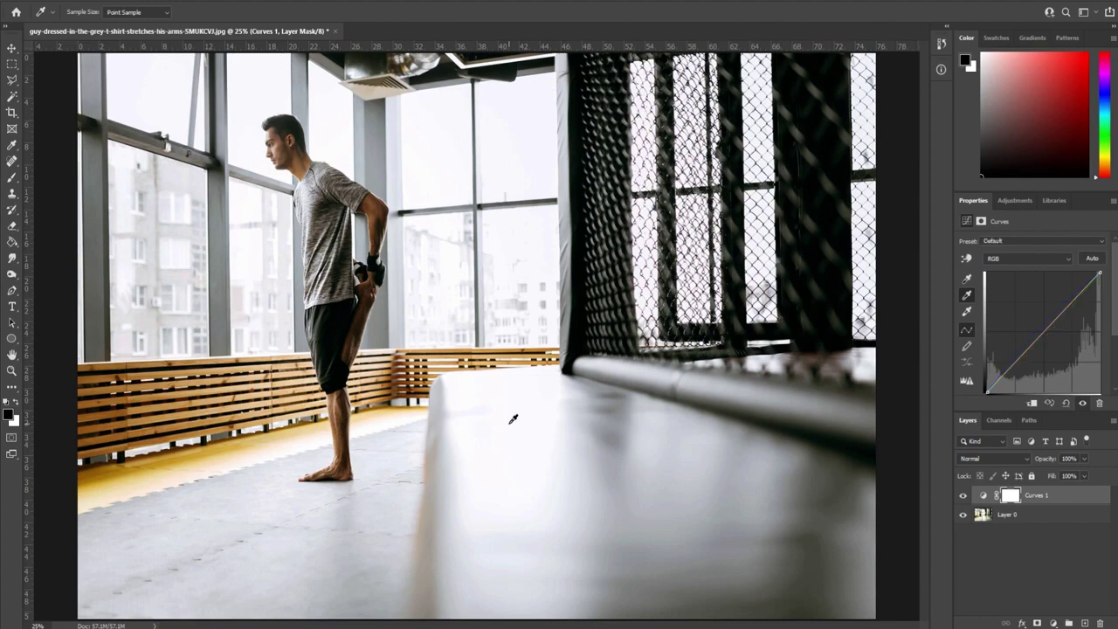
pyautogui.click(295, 360)
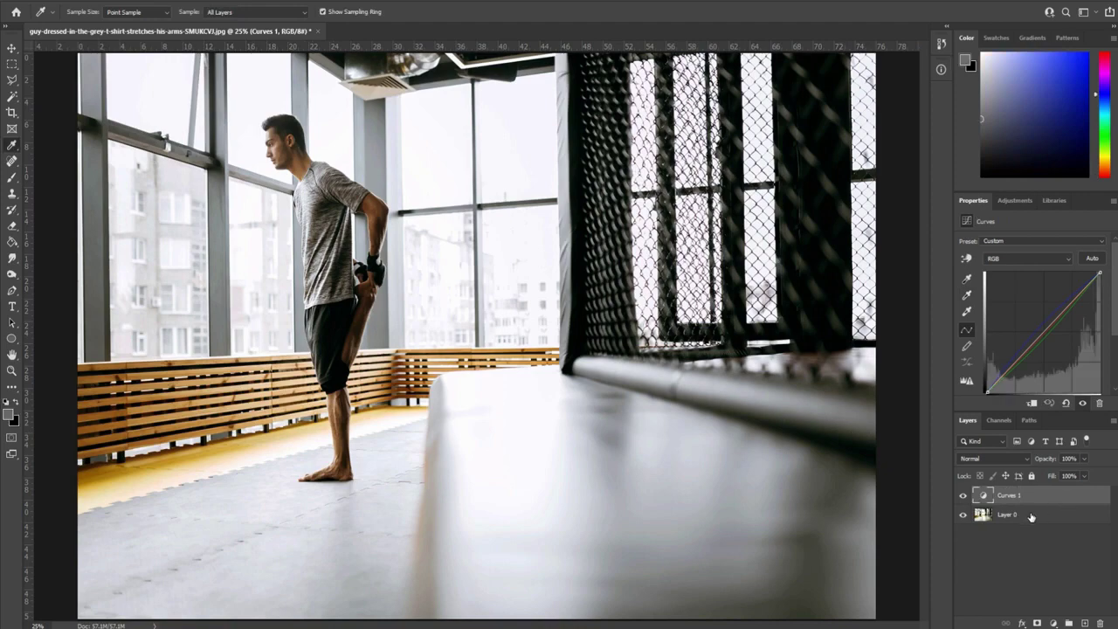
pyautogui.hotkey('ctrl', 'e')
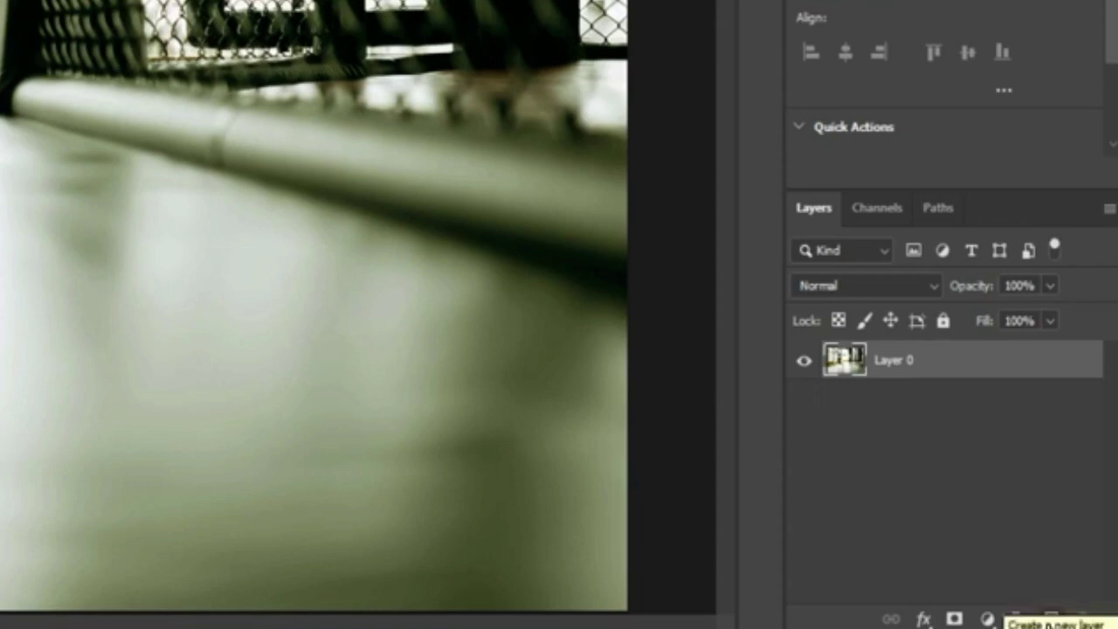
# Step: Add Layer 1 above the gym photo and fill it with 50% Gray
pyautogui.click(1050, 619)
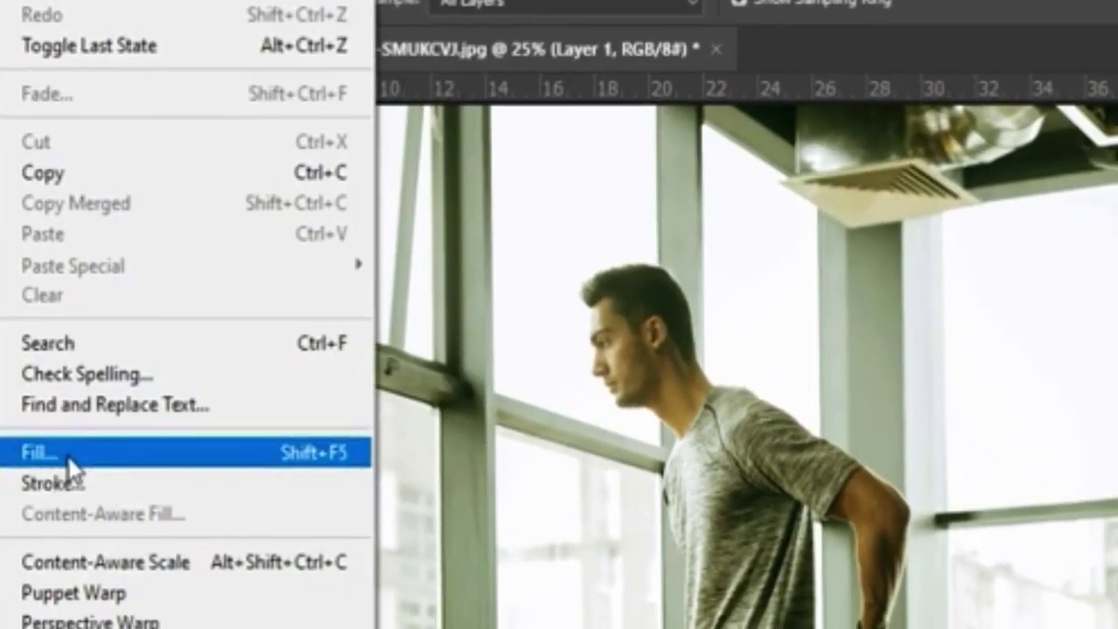
pyautogui.click(133, 474)
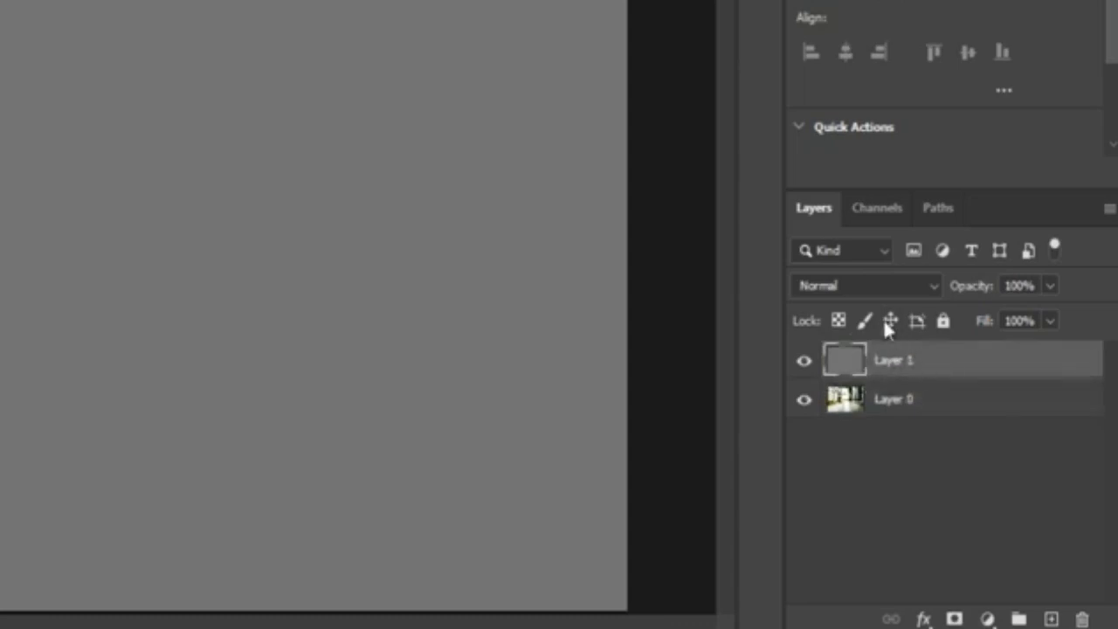
# Step: Set Layer 1's blend mode to Difference
pyautogui.click(871, 285)
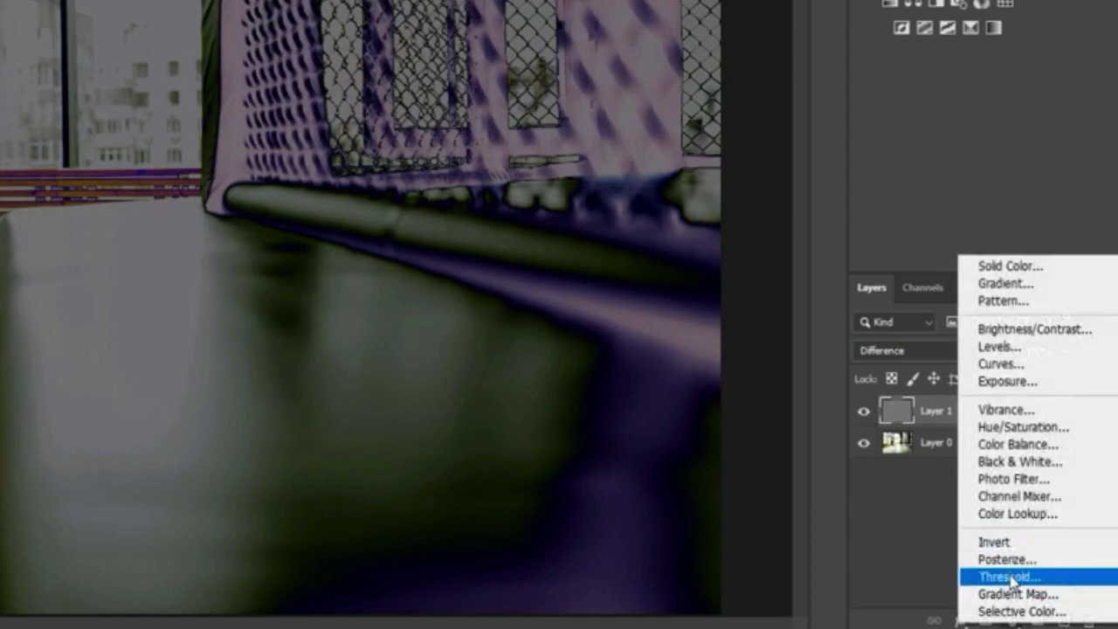
# Step: Add a Threshold adjustment layer and raise its level to 10
pyautogui.click(1009, 577)
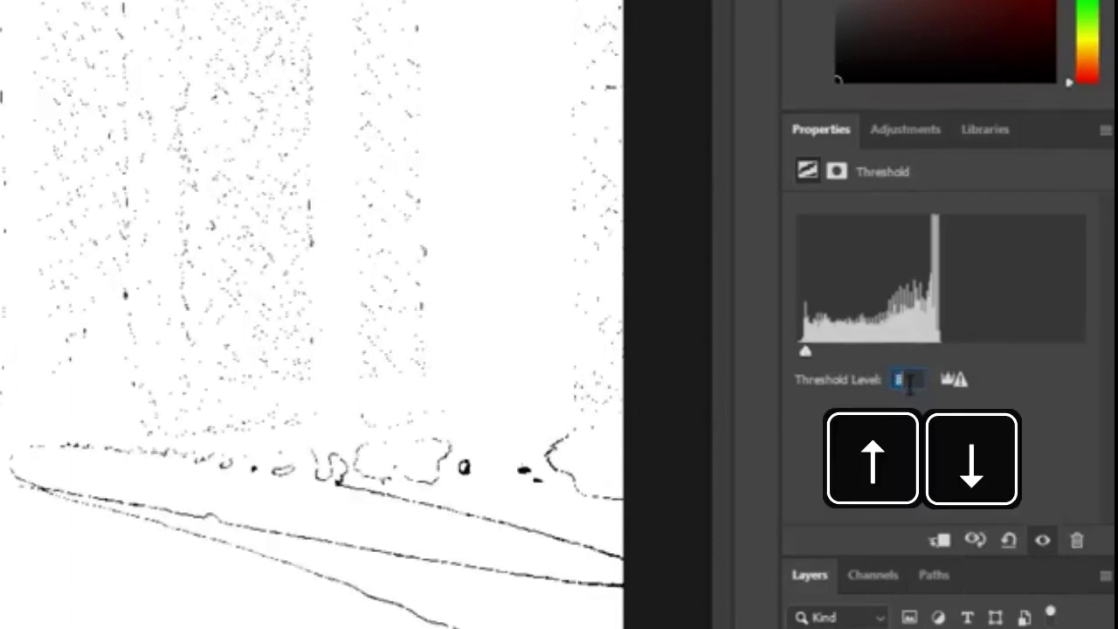
pyautogui.press('Up')
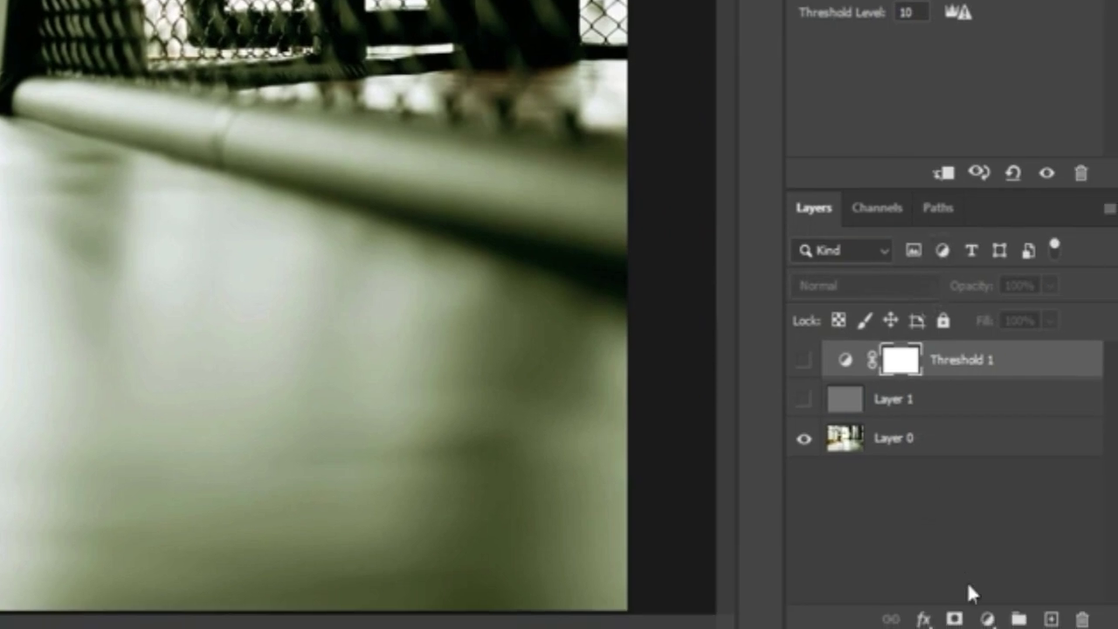
# Step: Add a Curves adjustment above Layer 0 and set its gray point on the sampled neutral spot
pyautogui.click(941, 449)
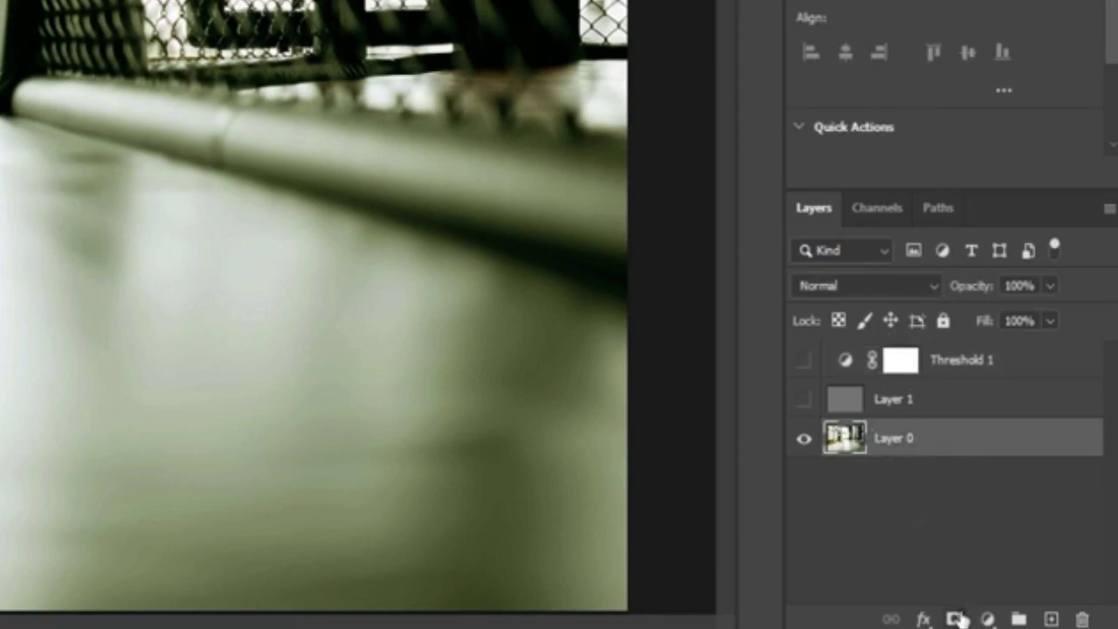
pyautogui.click(987, 619)
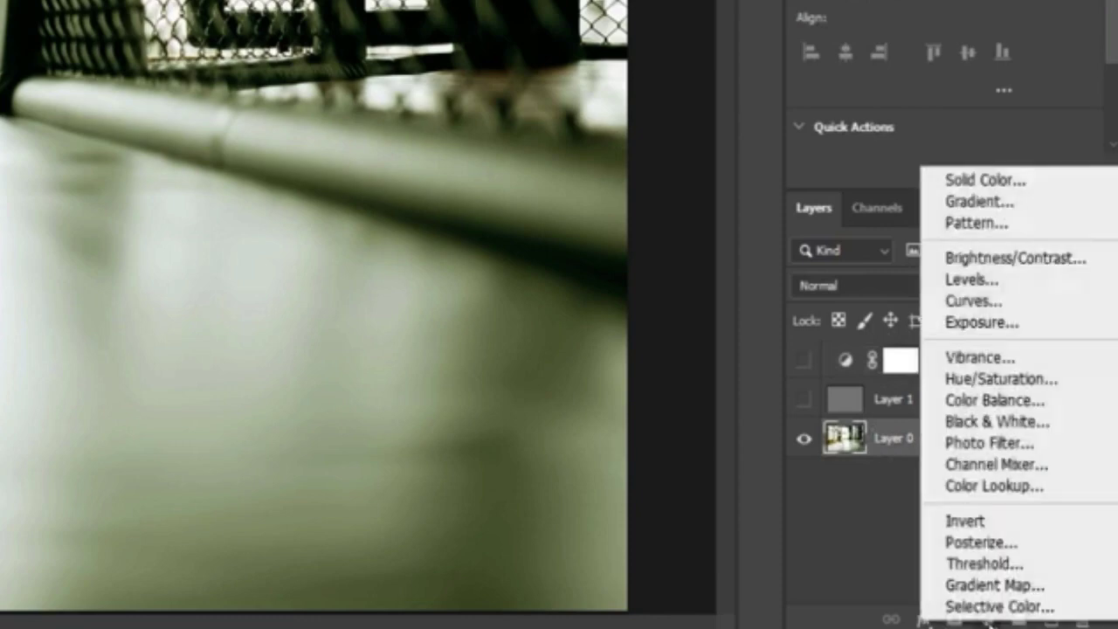
pyautogui.click(971, 301)
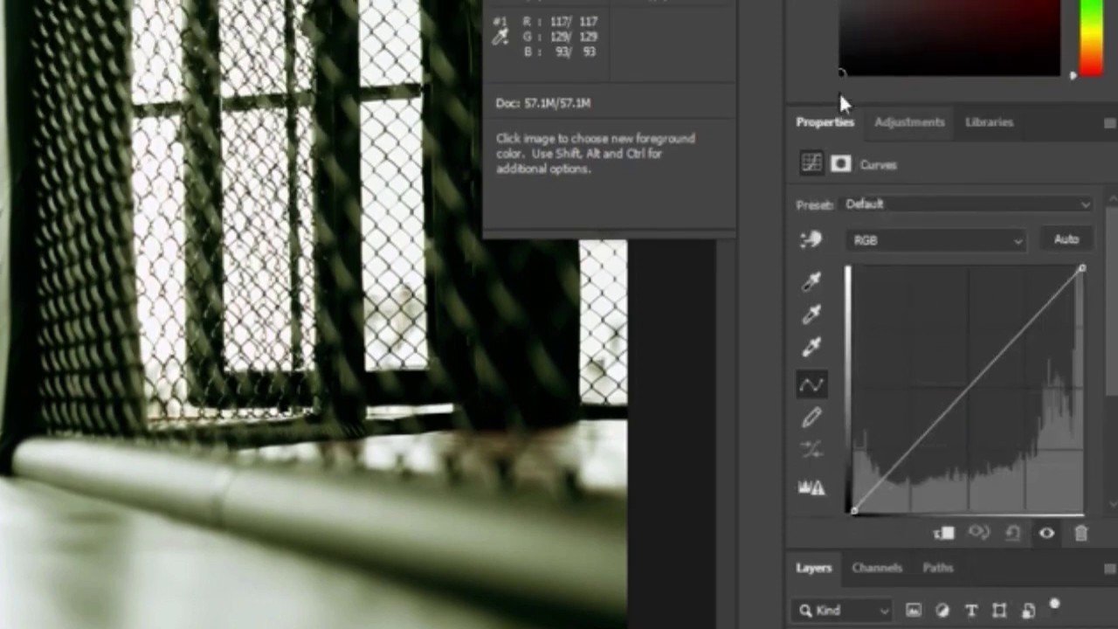
pyautogui.click(812, 313)
pyautogui.click(805, 375)
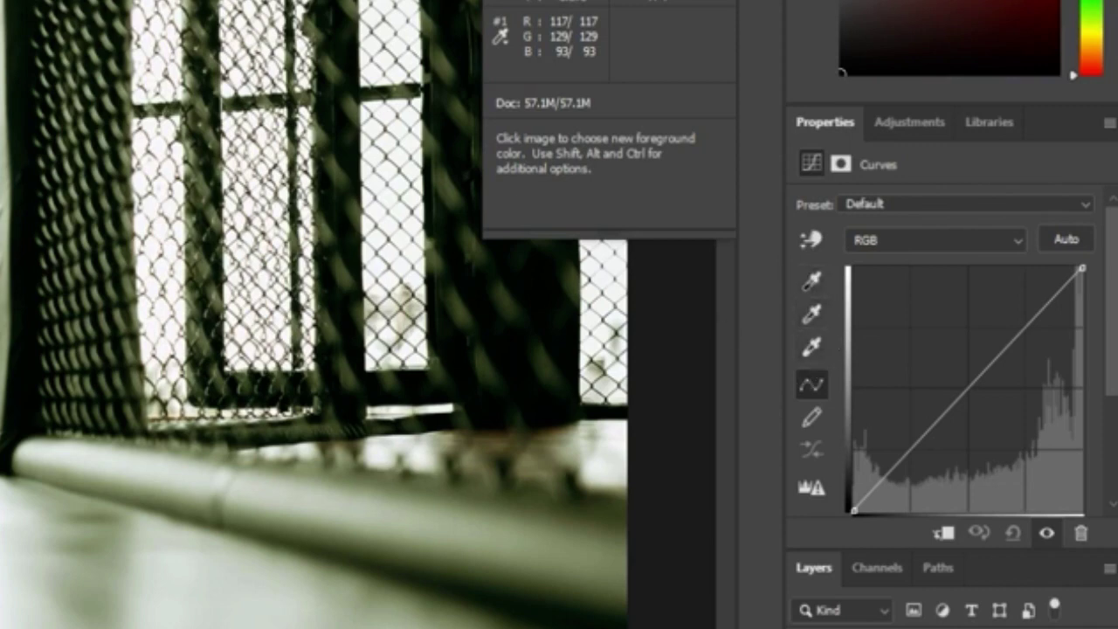